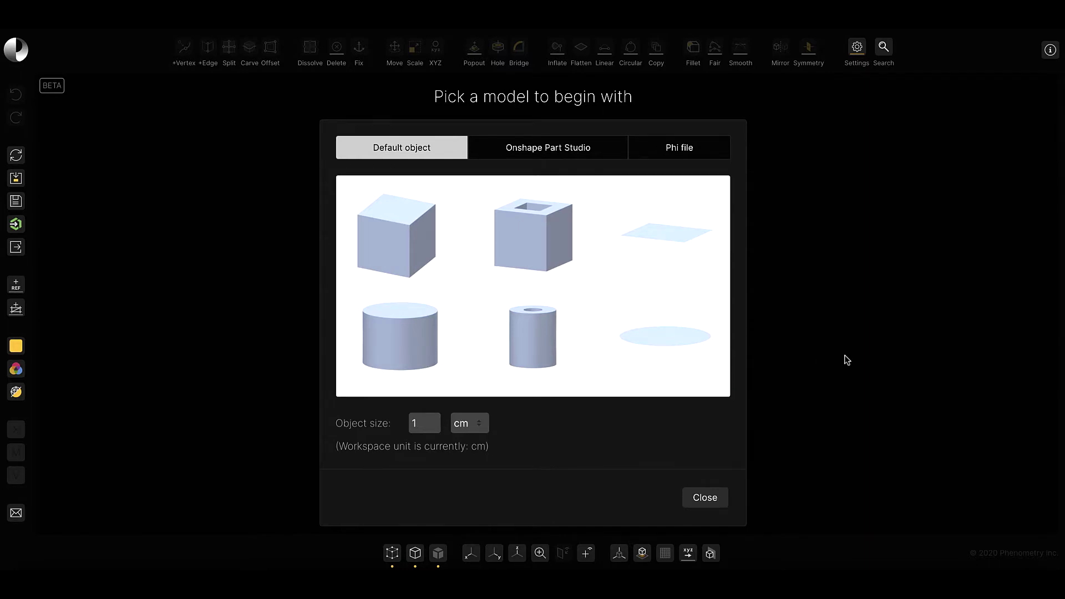
- Start a new model from the default solid cube with an object size of 1 cm
click(392, 247)
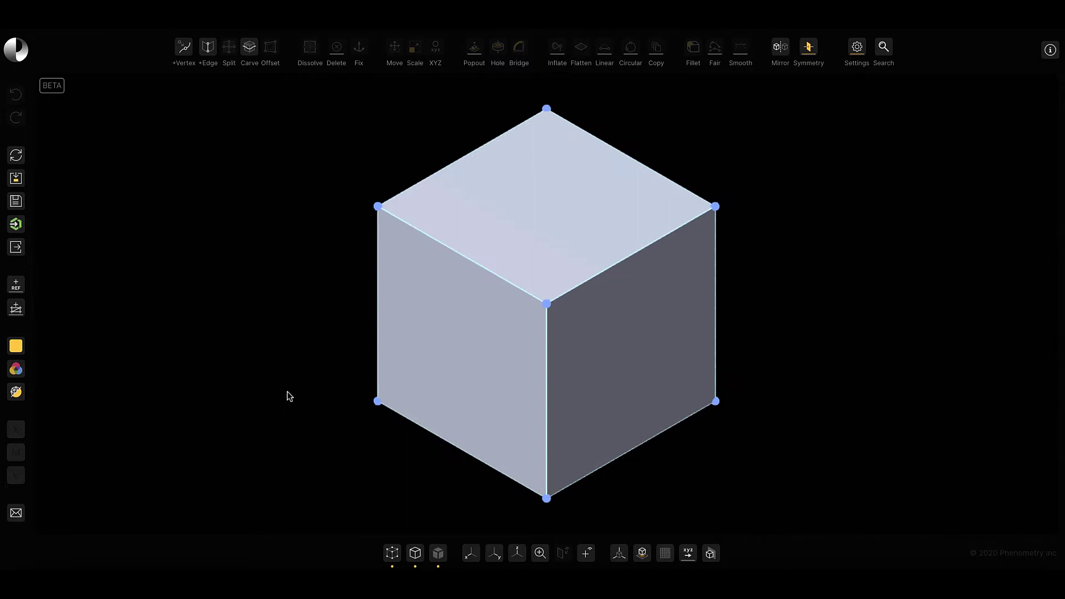
middle_drag(287, 392, 306, 350)
click(502, 351)
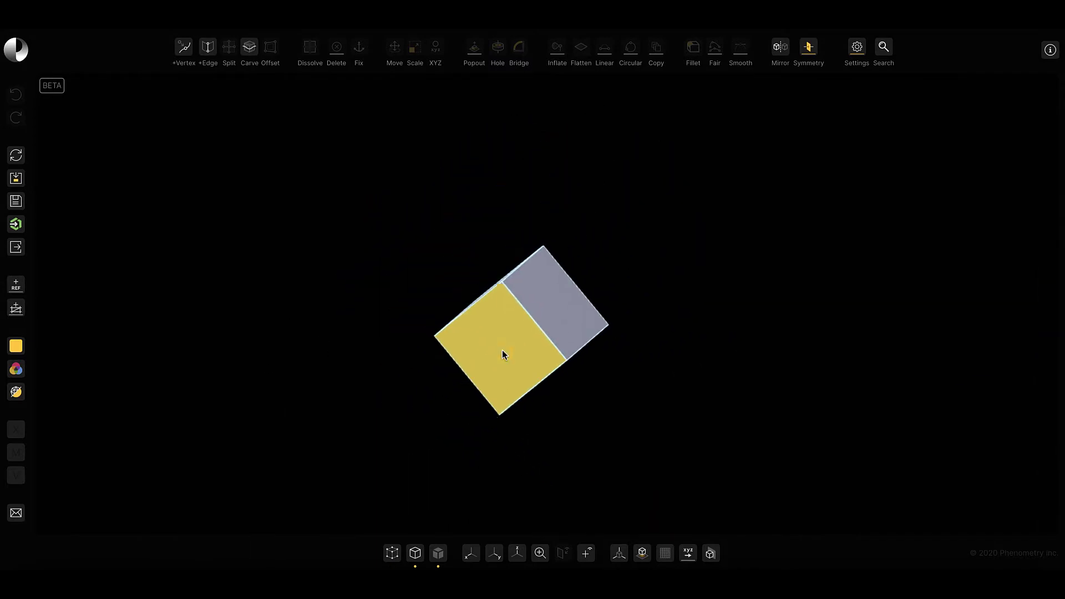
scroll(502, 350, up, 5)
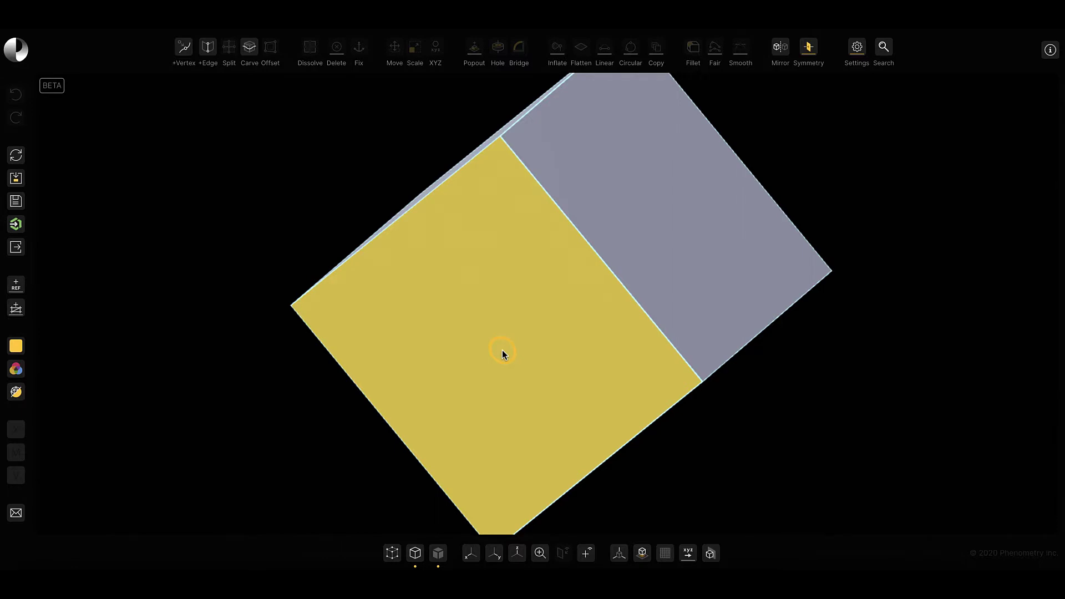
- Pull one vertical edge of the cube into a curve and bulge one edge of its top face outward
click(368, 403)
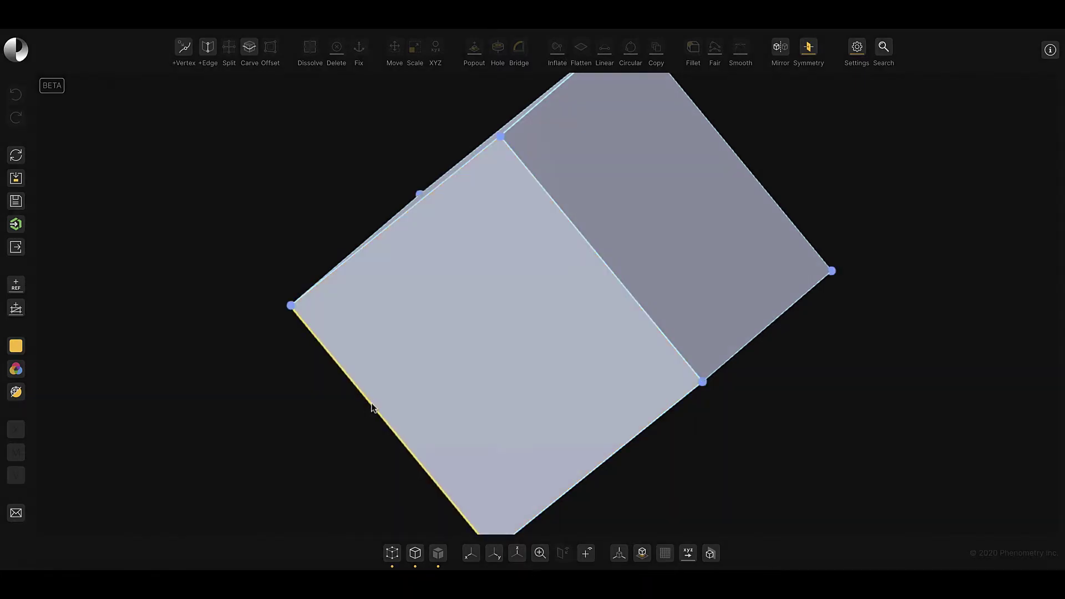
drag(374, 409, 473, 364)
scroll(305, 397, down, 5)
right_drag(306, 397, 399, 368)
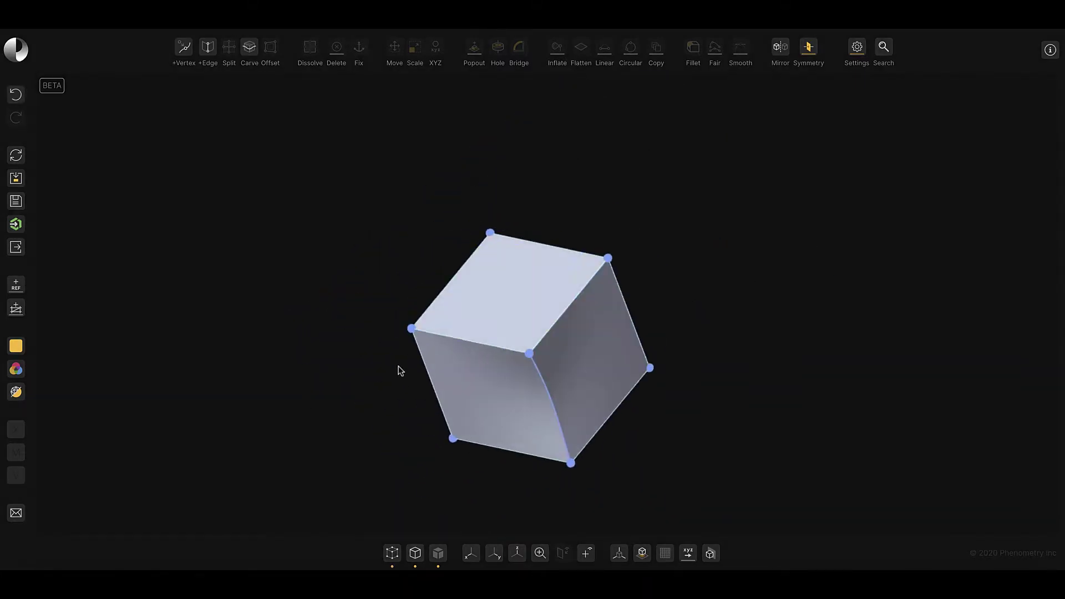
drag(449, 280, 430, 239)
click(530, 439)
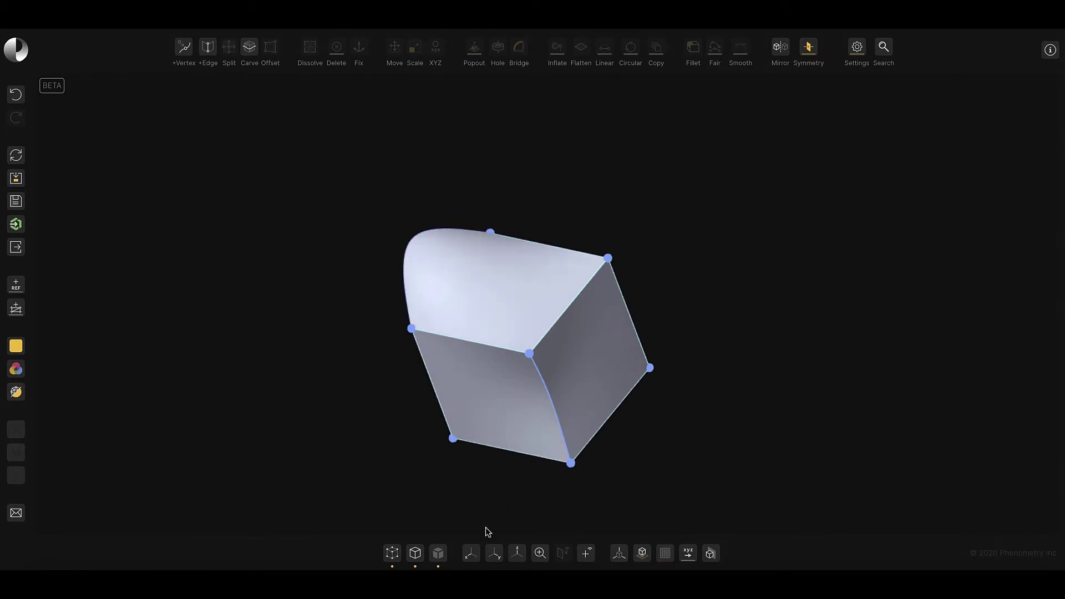
- Inspect the reshaped cube along each of the three axes and in free orbit, and fit it to the view
click(471, 553)
click(493, 553)
click(517, 553)
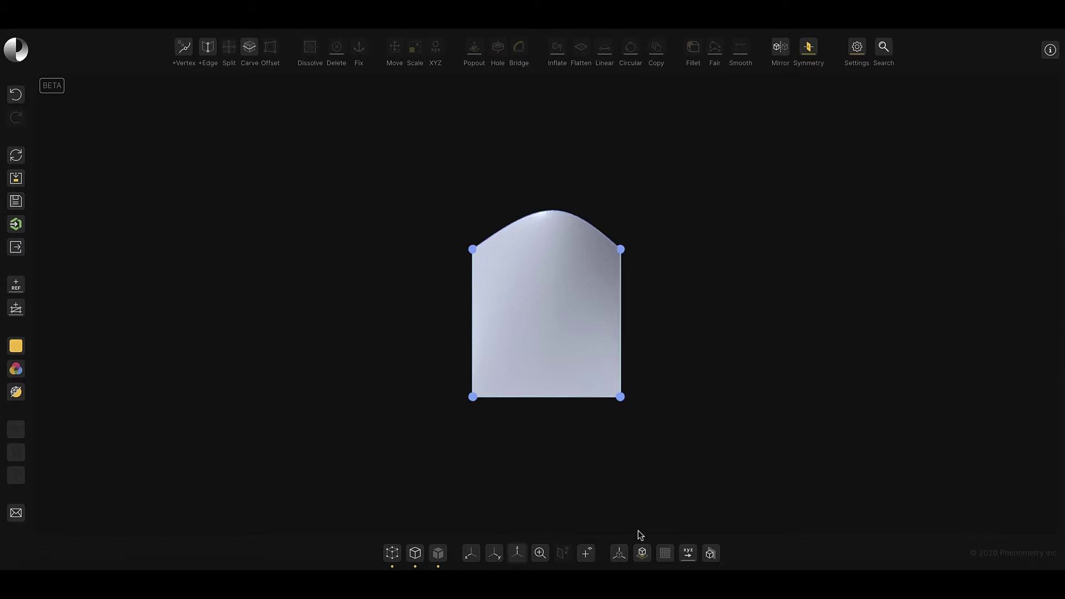
click(642, 553)
middle_drag(693, 443, 628, 369)
scroll(715, 379, down, 5)
drag(630, 372, 737, 390)
click(642, 553)
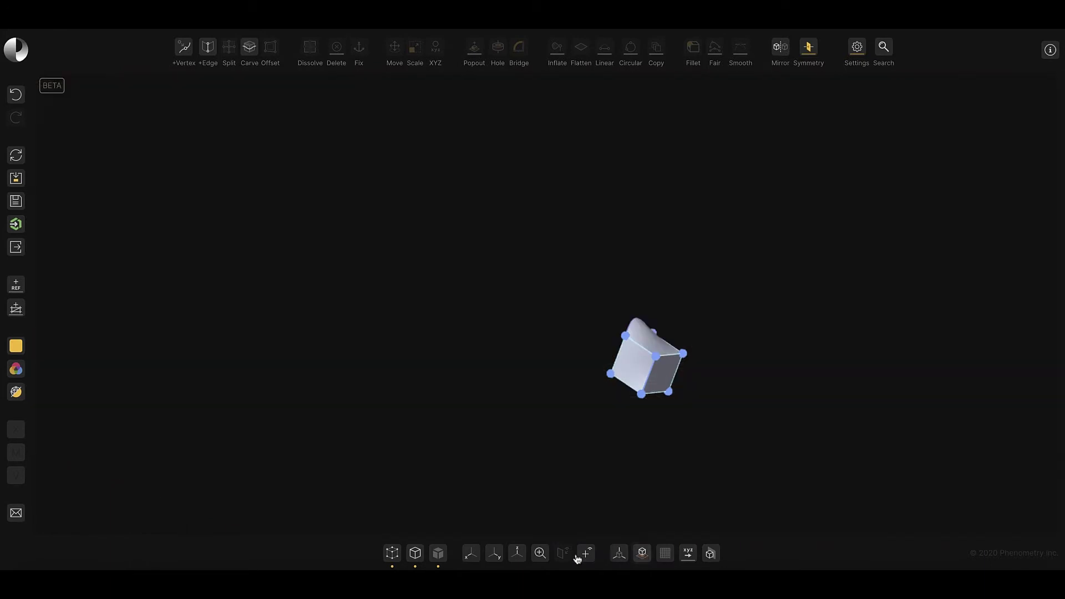
click(470, 553)
click(540, 552)
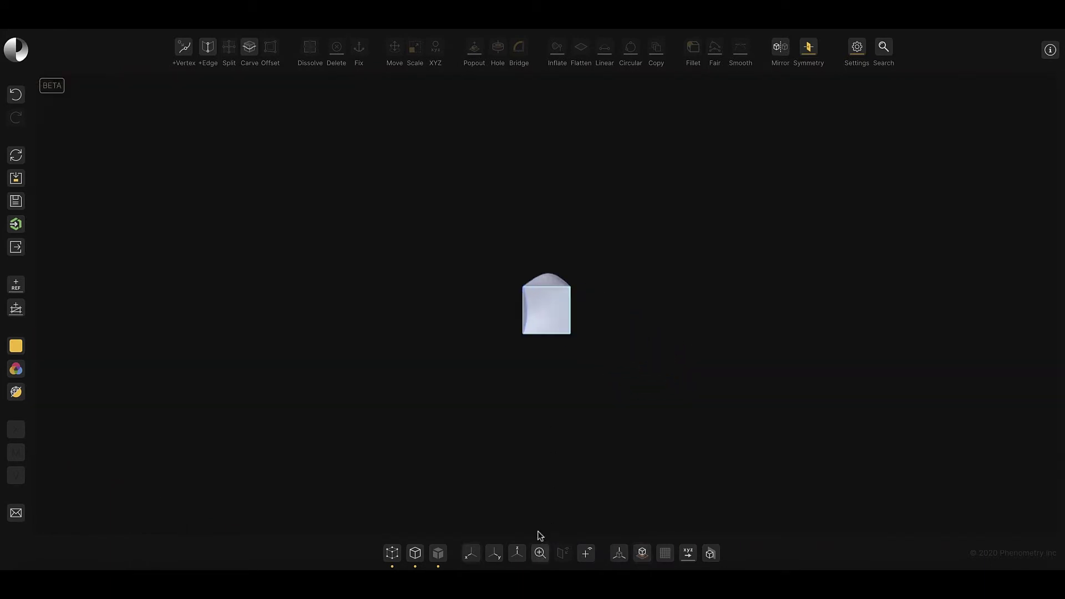
- Examine the reshaped cube by rotating the view around it in fixed increments
key(Right)
key(Right)
key(Right)
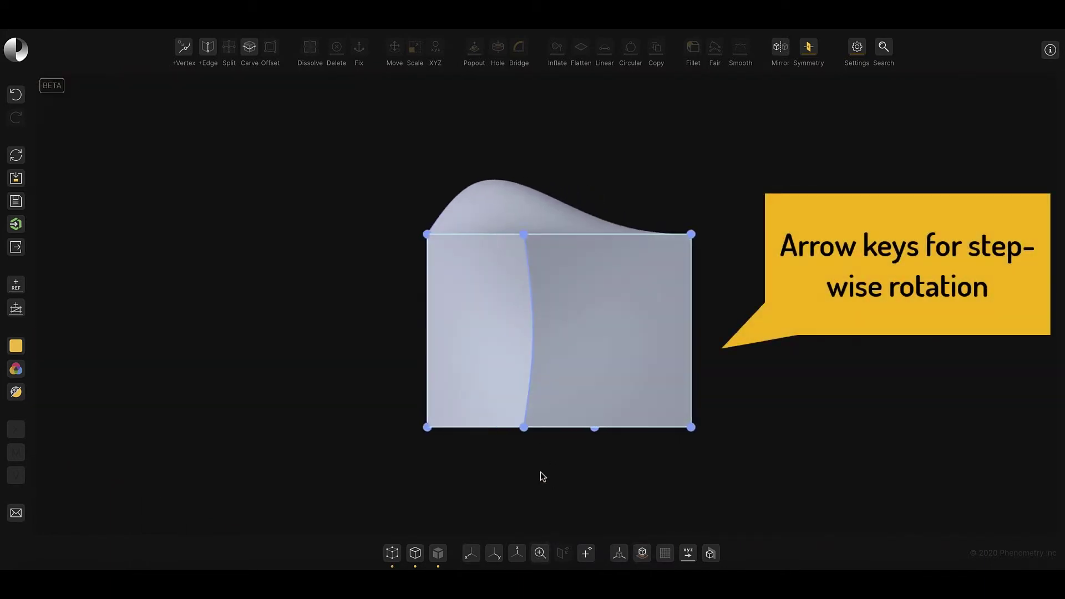
key(Down)
key(Down)
key(Down)
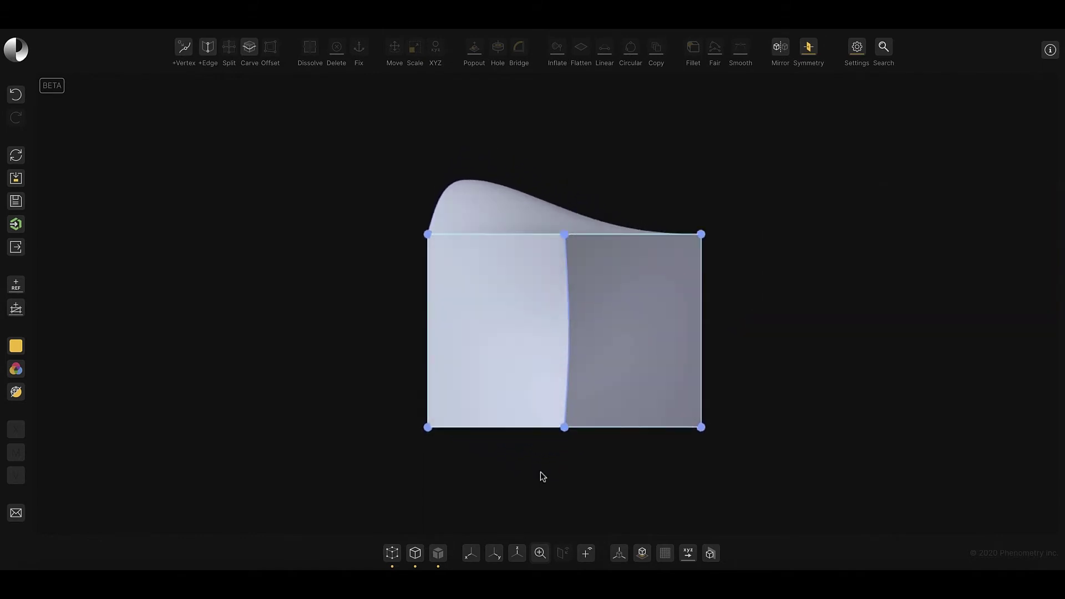
key(Left)
key(Left)
key(Left)
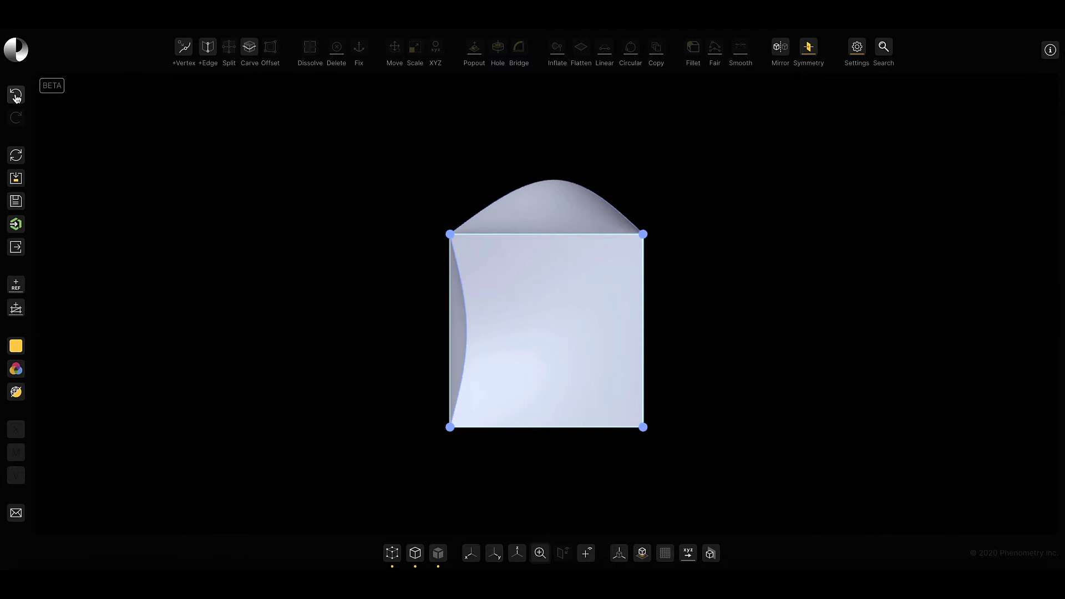
- Undo the edge bends on the cube
click(15, 95)
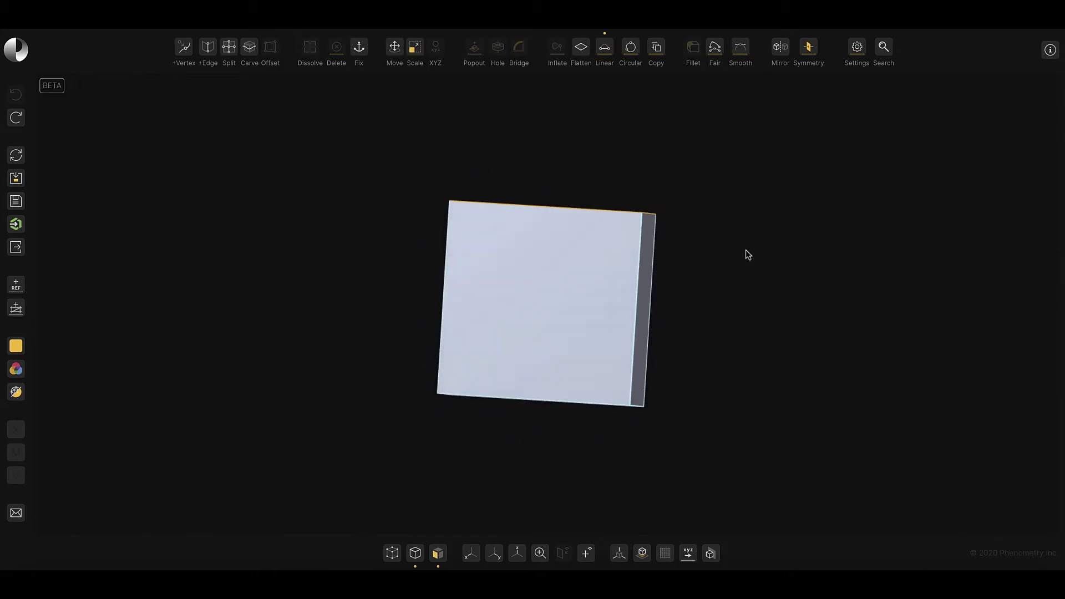
- Pop out the cube's top face and set an exact translation distance along the red axis
key(p)
click(557, 112)
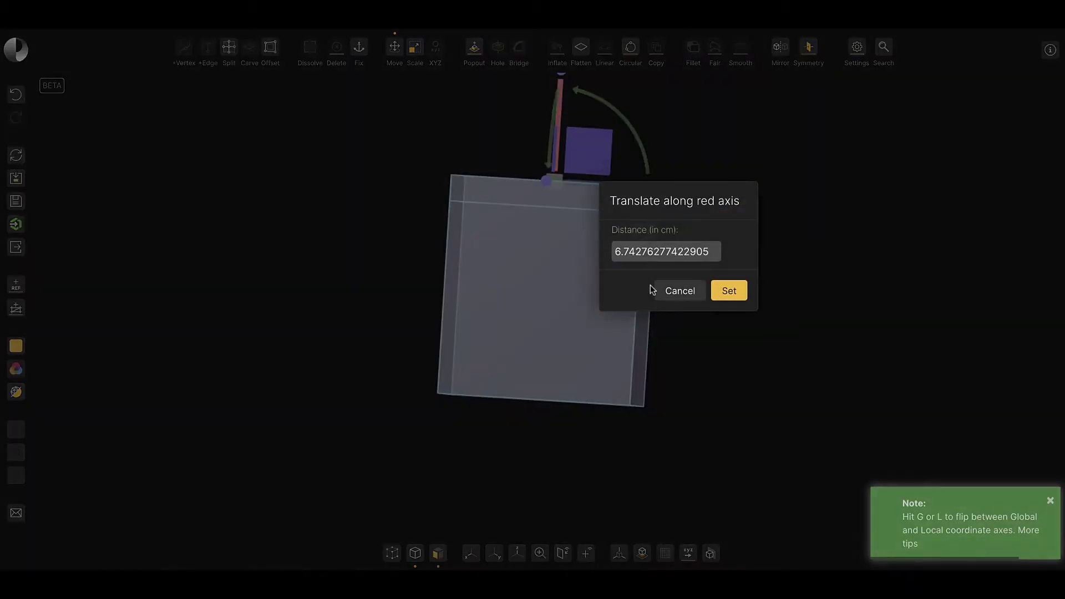
click(651, 254)
key(BackSpace)
click(729, 291)
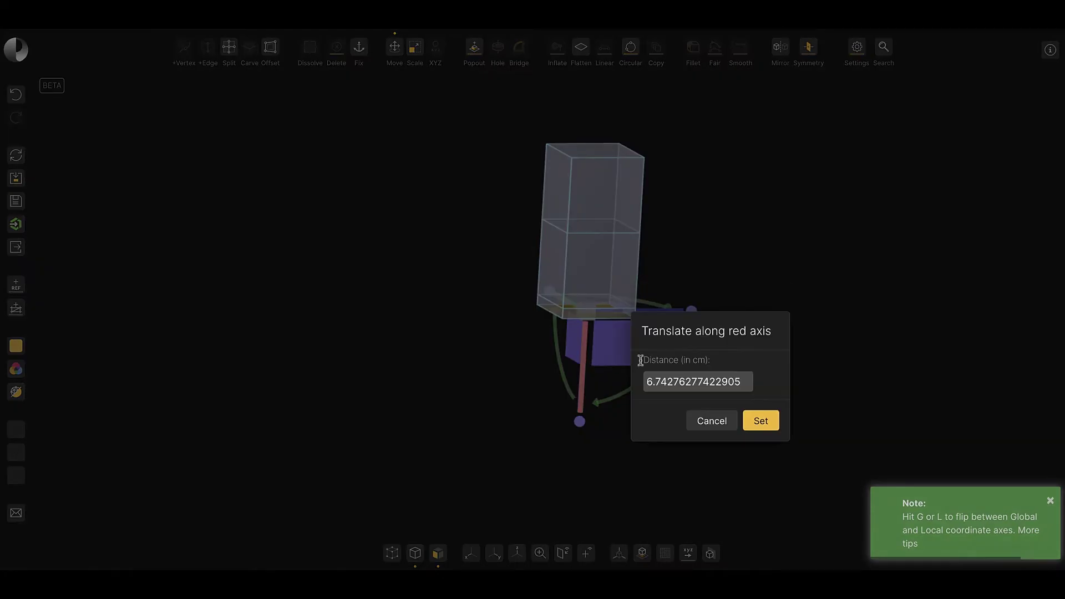
- Set the popped-out bottom face's translation along the red axis to 50 cm
double_click(687, 378)
key(BackSpace)
text(50)
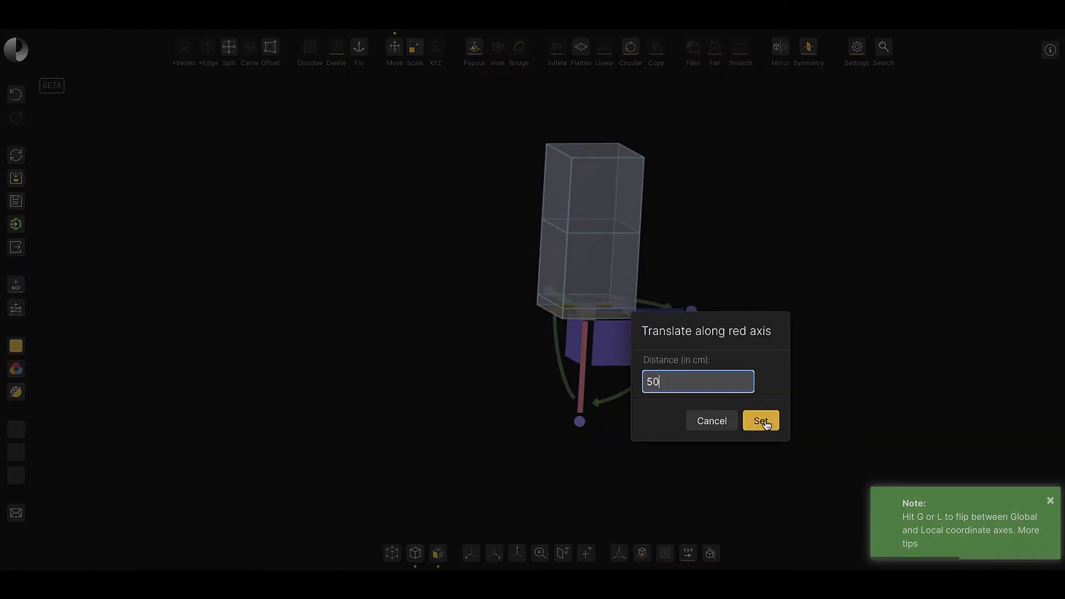
click(761, 421)
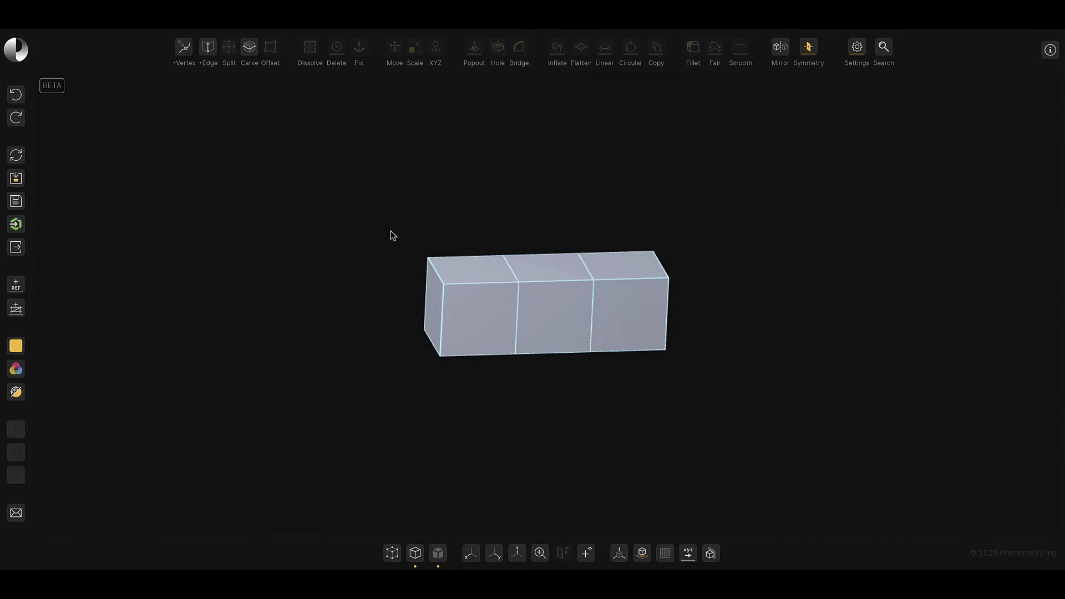
- Try reshaping and rotating the end face of the three-segment box with the Move tool's handles
click(433, 308)
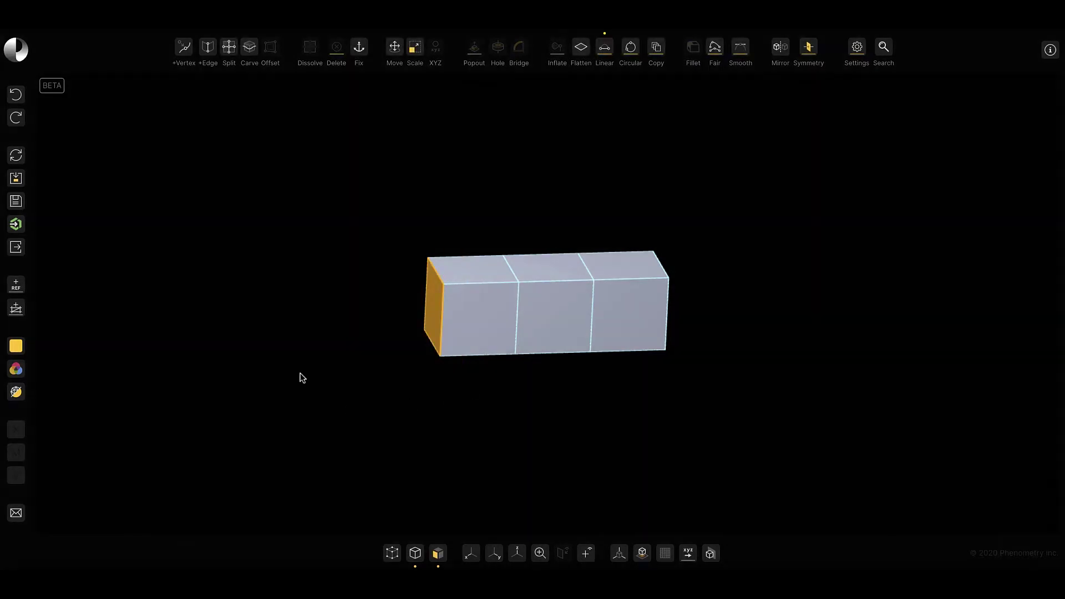
key(m)
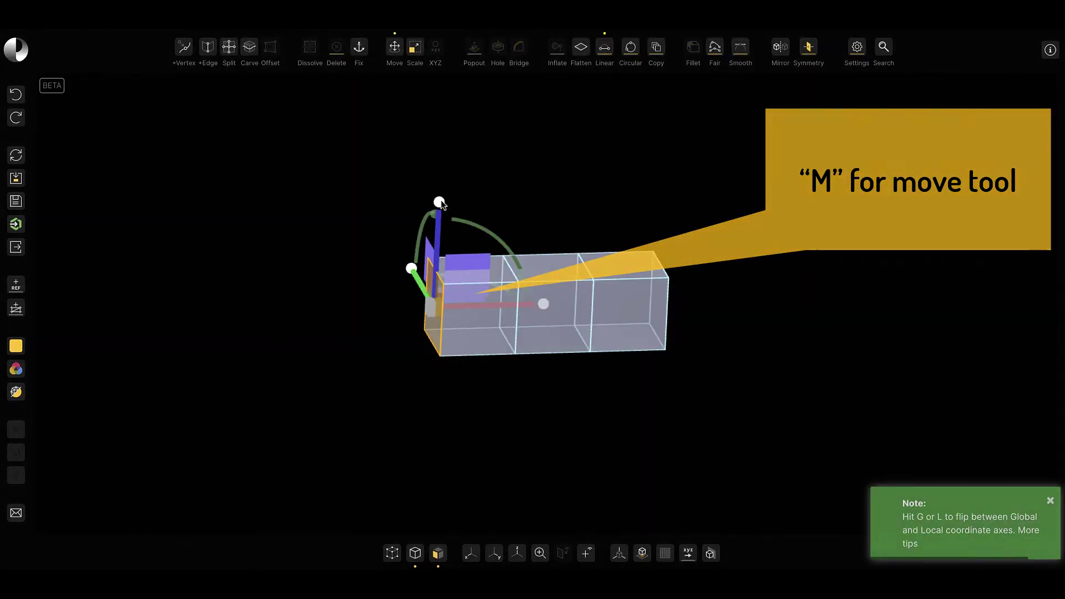
drag(439, 203, 483, 201)
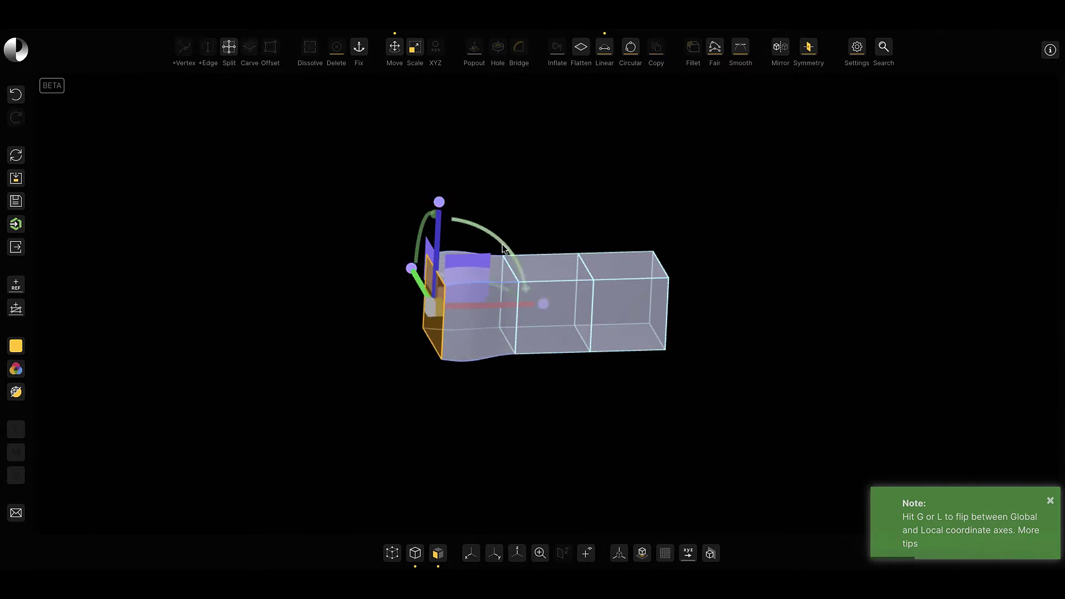
drag(501, 244, 497, 266)
click(340, 211)
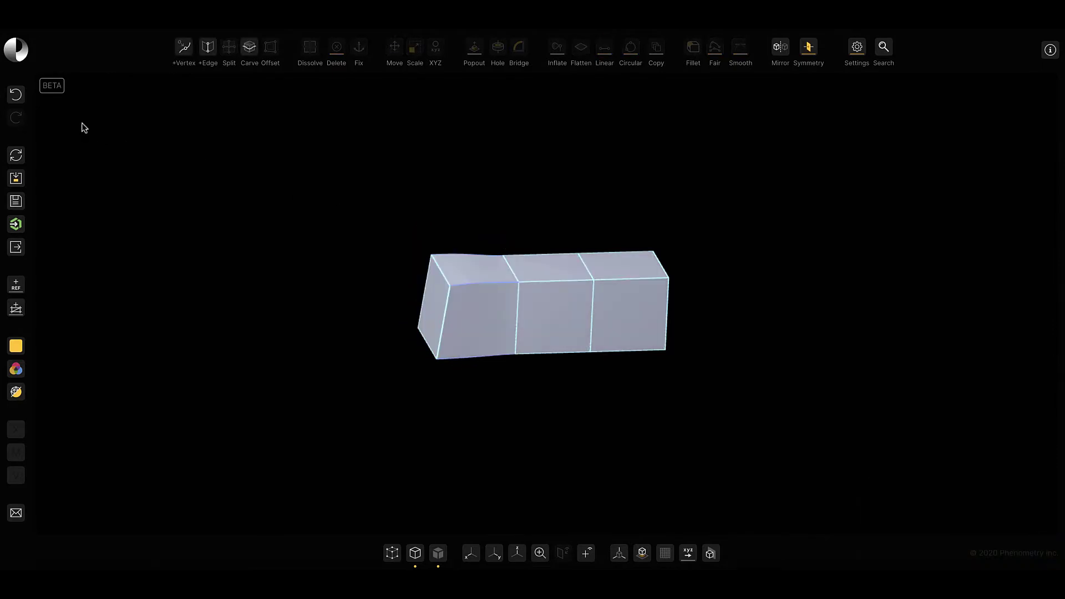
- Undo the Move tool changes made to the box's end face
click(16, 96)
click(16, 95)
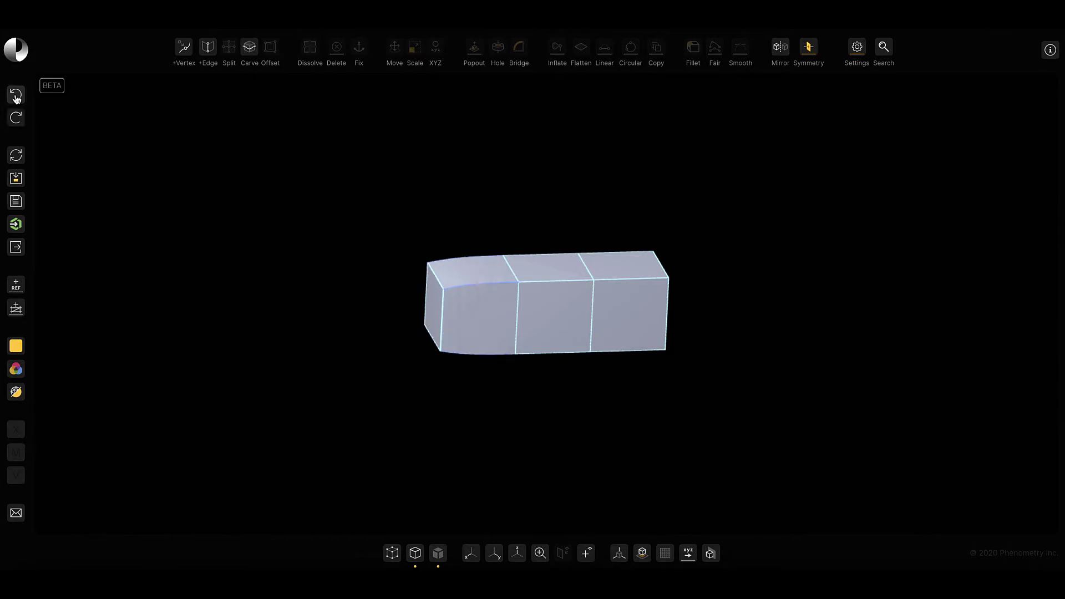
click(16, 97)
- Scale the end face of the three-segment box to 40% in X
drag(386, 229, 471, 376)
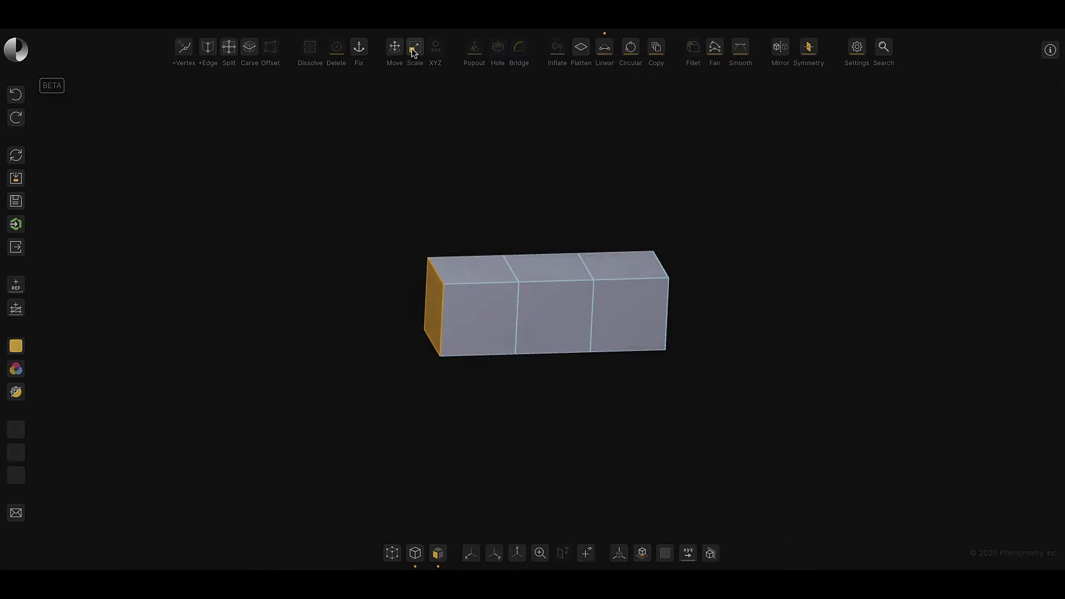
click(413, 52)
click(199, 349)
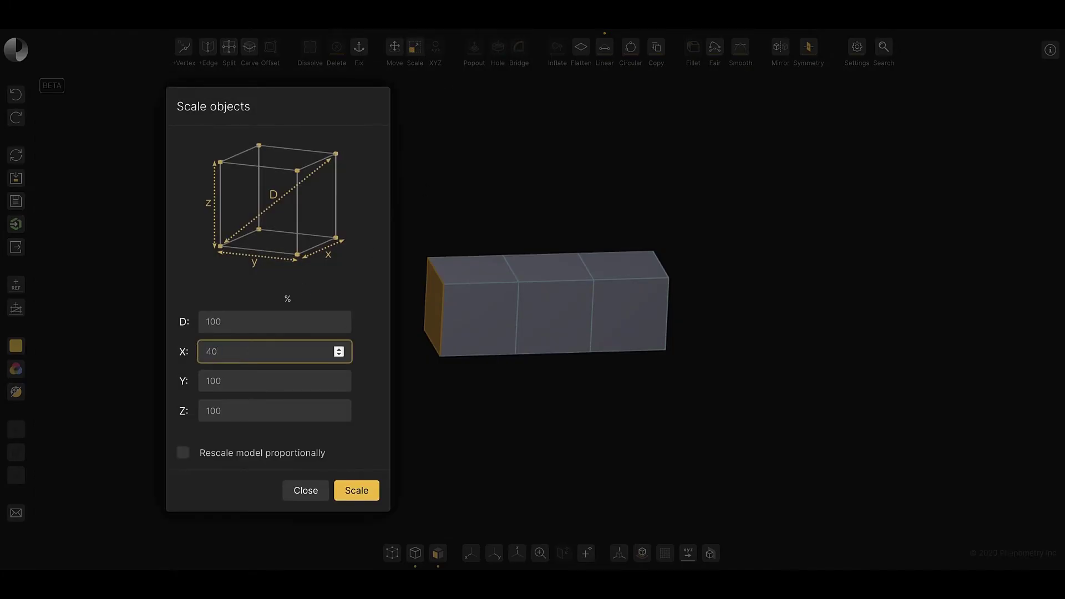
click(356, 493)
click(404, 451)
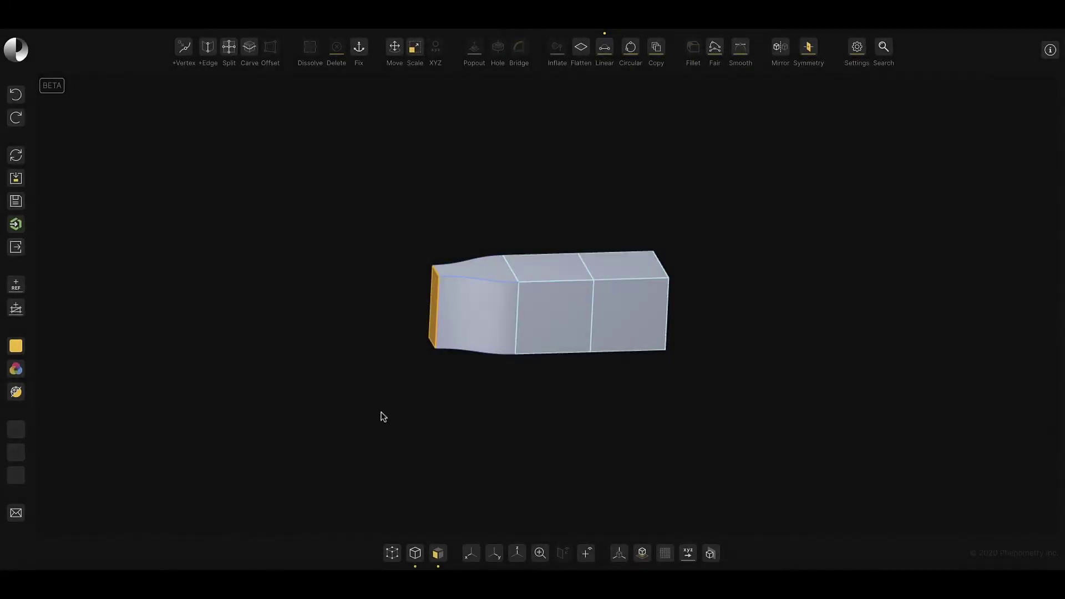
- Scale the end face opposite the narrowed one proportionally to 40% using the diagonal D
middle_drag(356, 355, 301, 361)
click(425, 386)
click(651, 295)
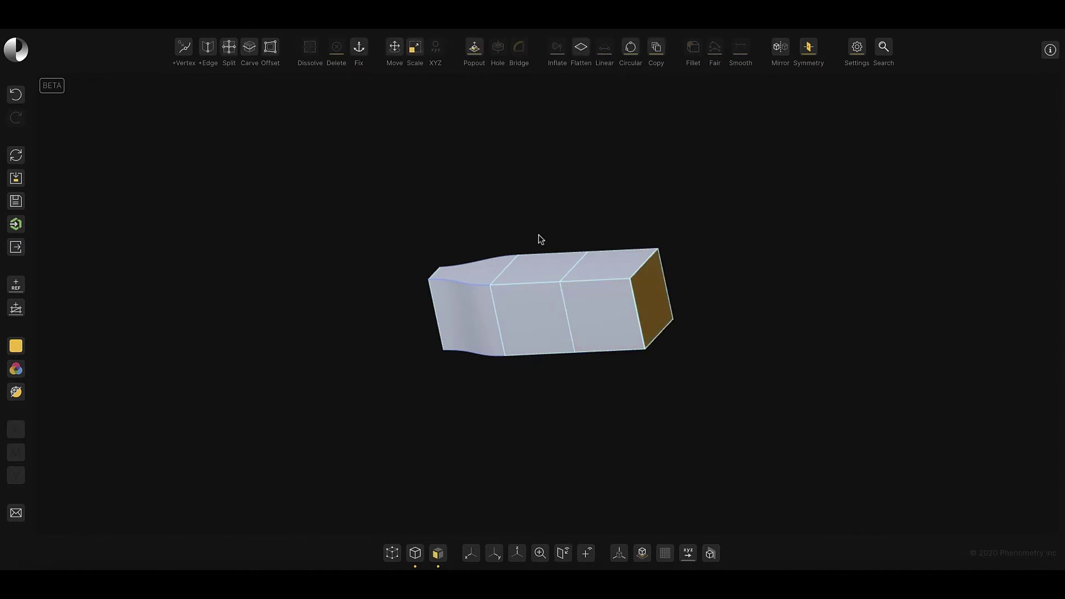
click(414, 46)
click(183, 453)
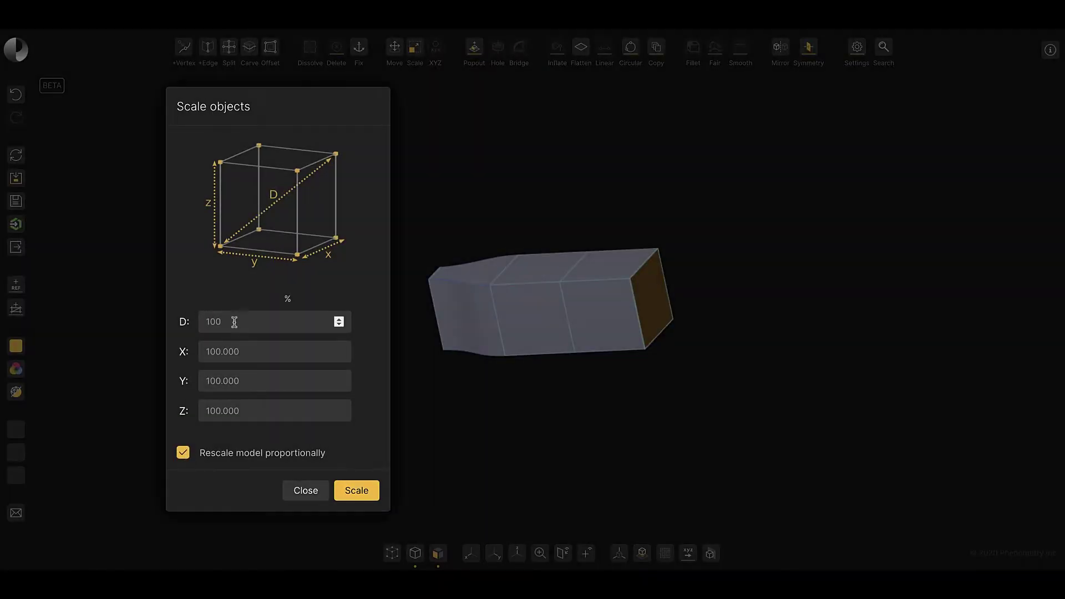
double_click(233, 320)
text(40)
click(356, 490)
click(403, 471)
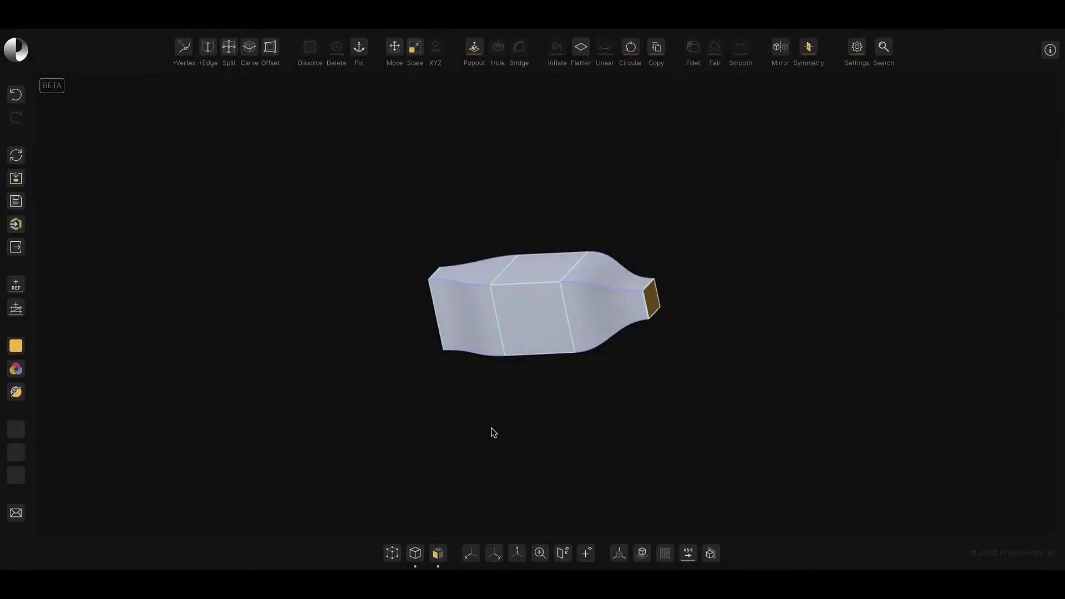
- Select the three connected edges running lengthwise along one upper side of the body
click(492, 428)
middle_drag(492, 428, 564, 427)
drag(565, 432, 573, 433)
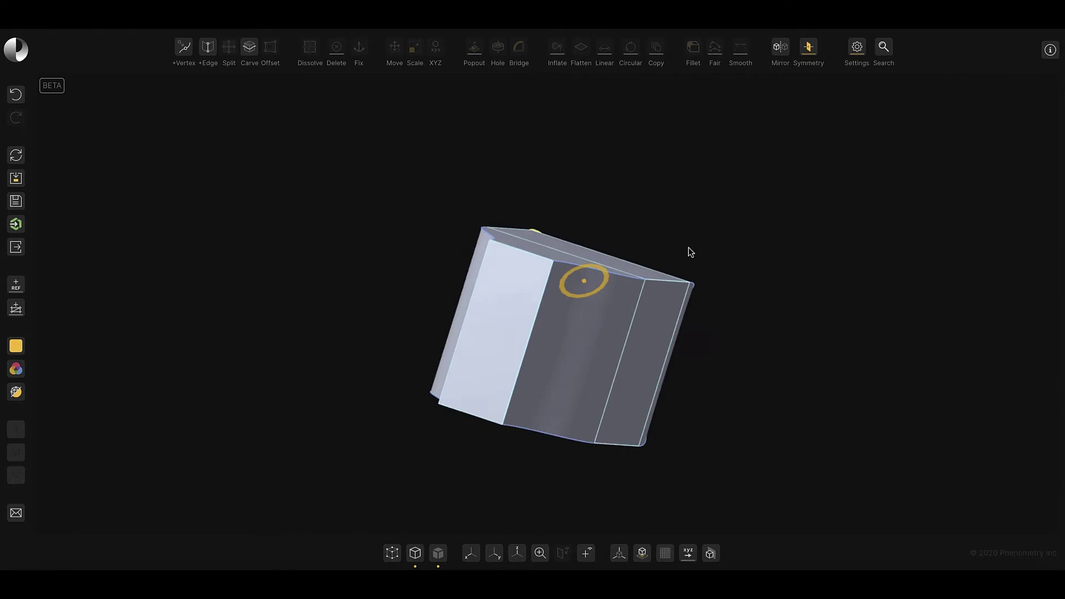
drag(686, 250, 611, 251)
click(422, 270)
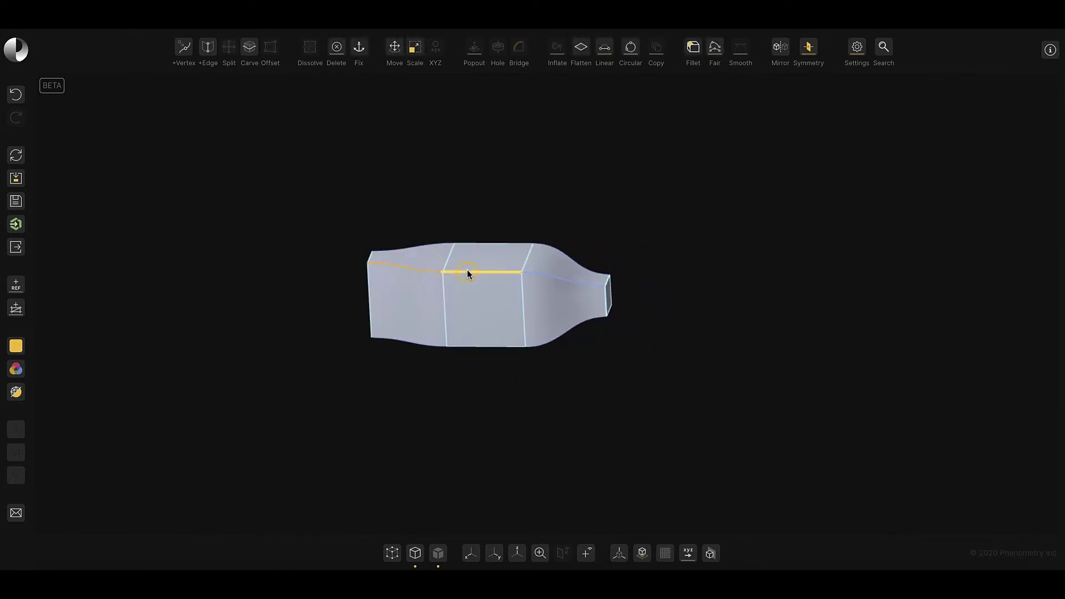
click(467, 271)
click(547, 278)
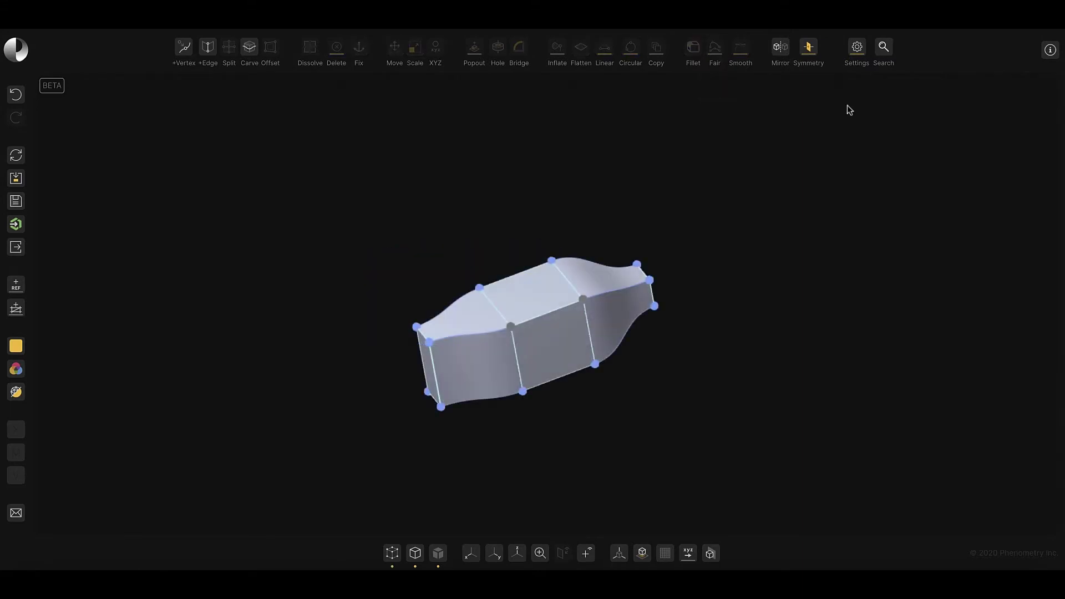
- Toggle the curved-surface setting and apply Fair to the whole chain of upper lengthwise edges
mouse_move(853, 170)
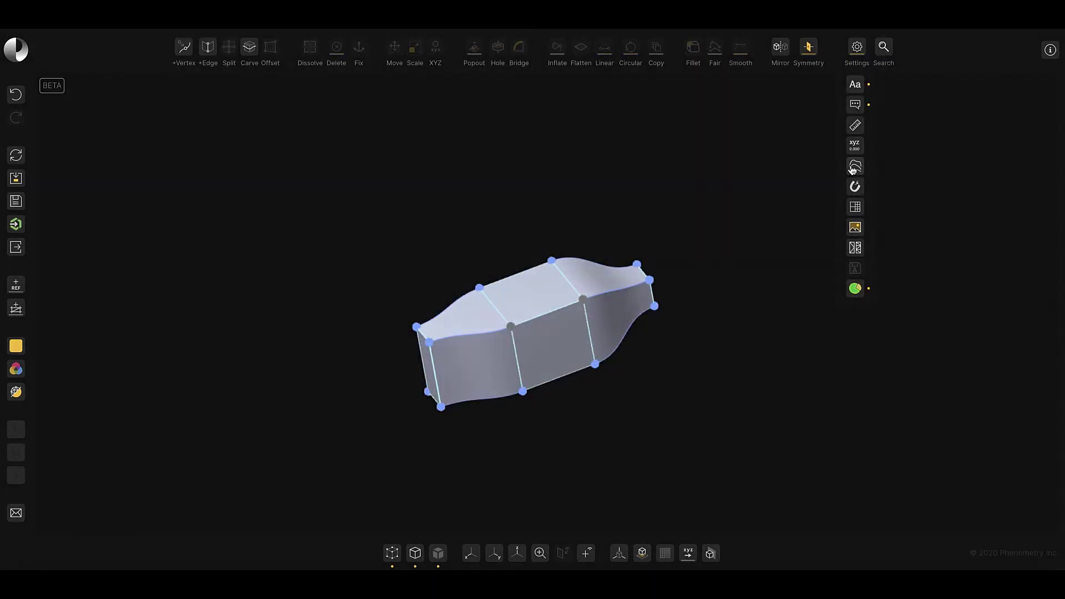
click(853, 168)
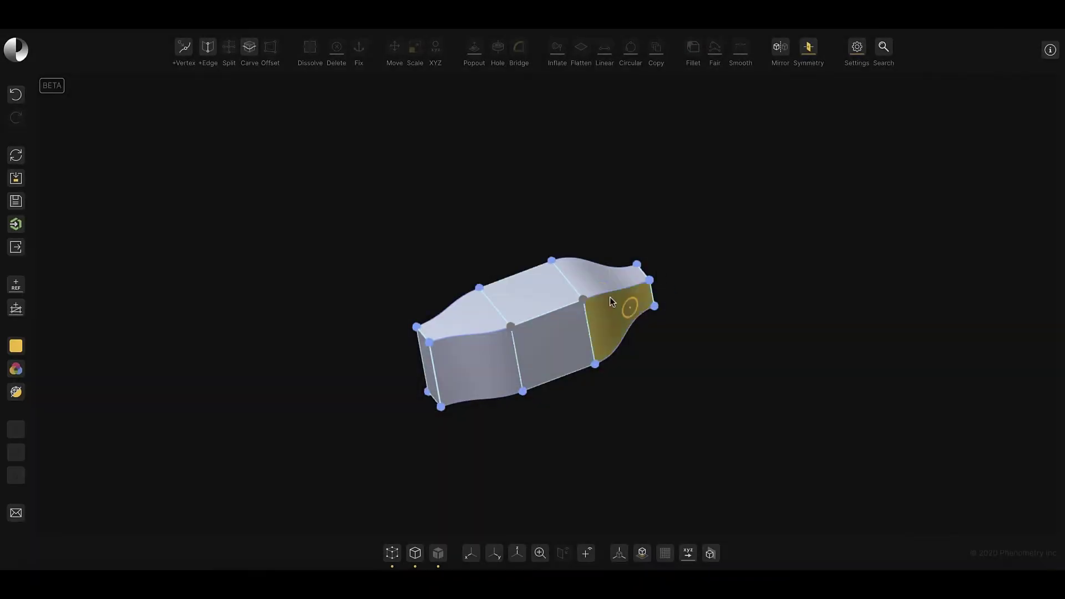
shift+click(605, 289)
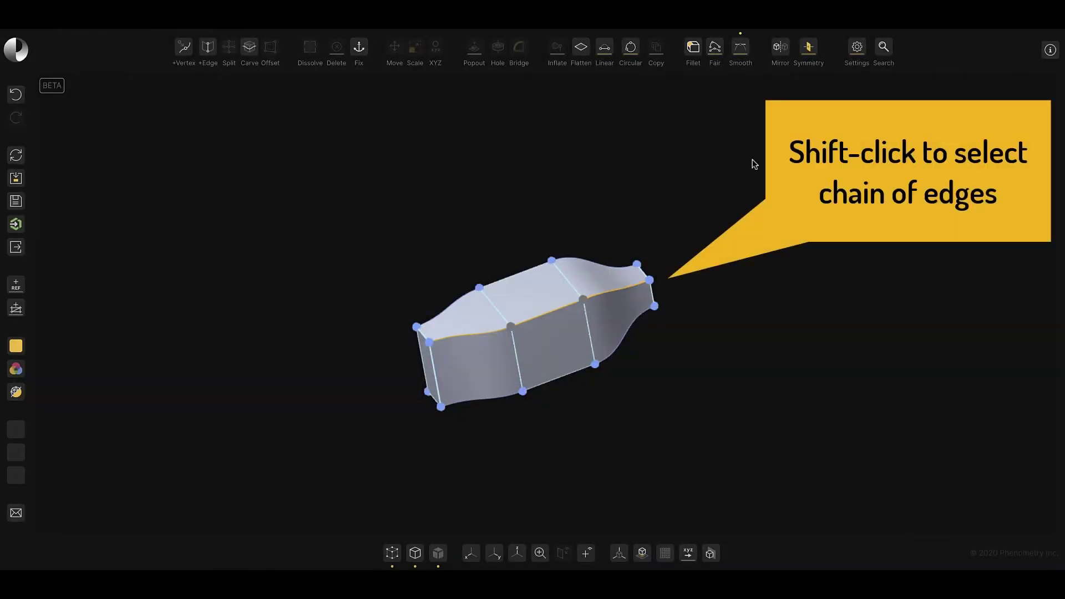
click(716, 48)
drag(707, 161, 636, 270)
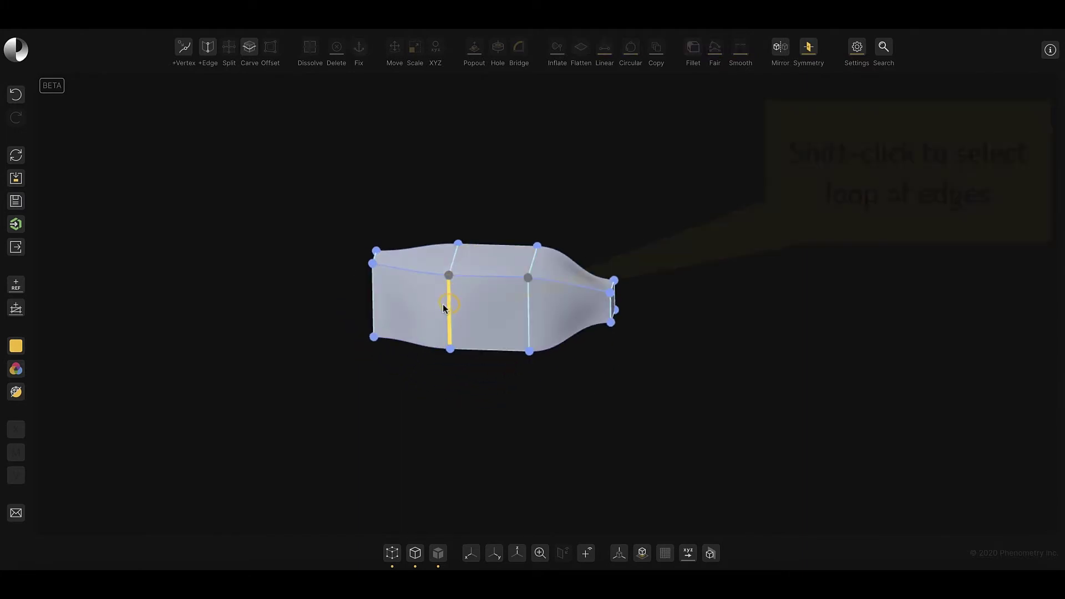
- Select the two cross-section edge loops around the middle of the body and toggle Fix on them
shift+click(448, 307)
shift+click(528, 315)
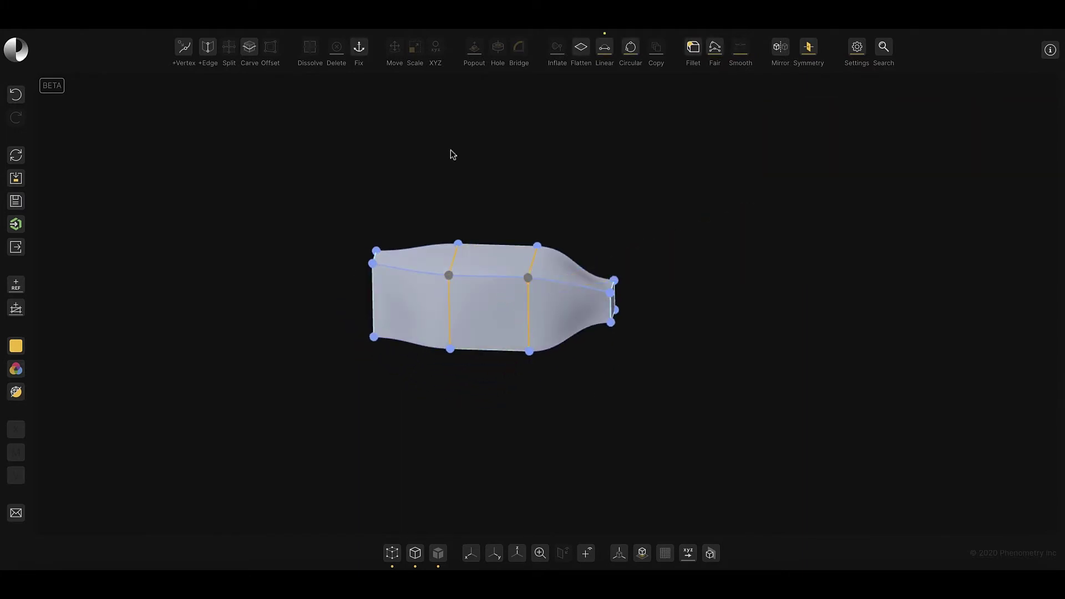
click(360, 49)
- Select the chains of lengthwise edges on all sides of the body and apply Fair to smooth them
shift+click(568, 285)
shift+click(576, 264)
shift+click(578, 336)
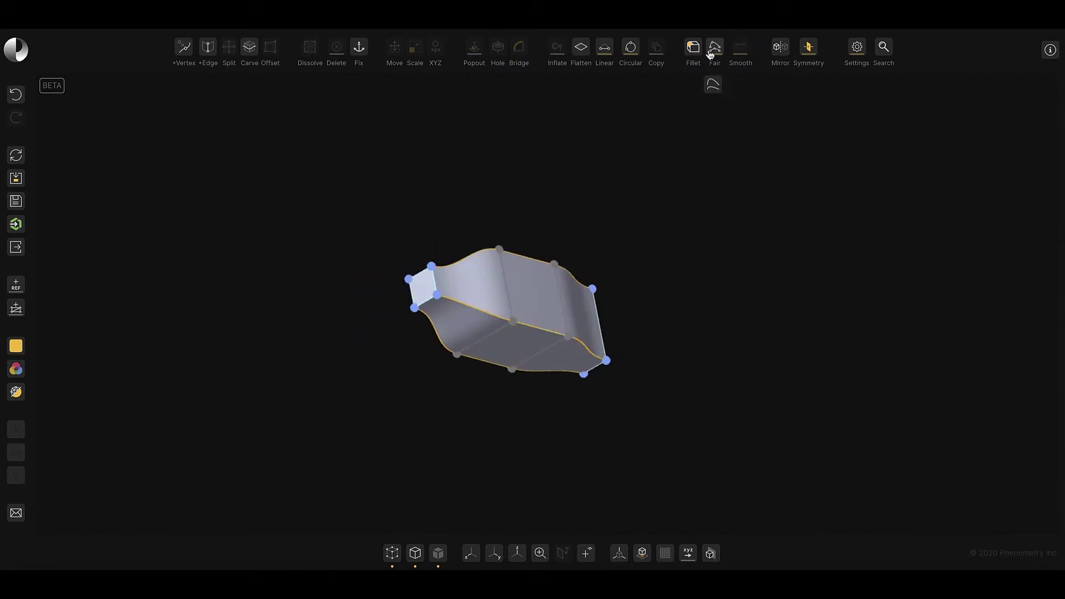
click(714, 50)
- Hide the vertices and edges, and apply the dark iridescent material with pink and cyan reflections to the body
drag(694, 361, 452, 449)
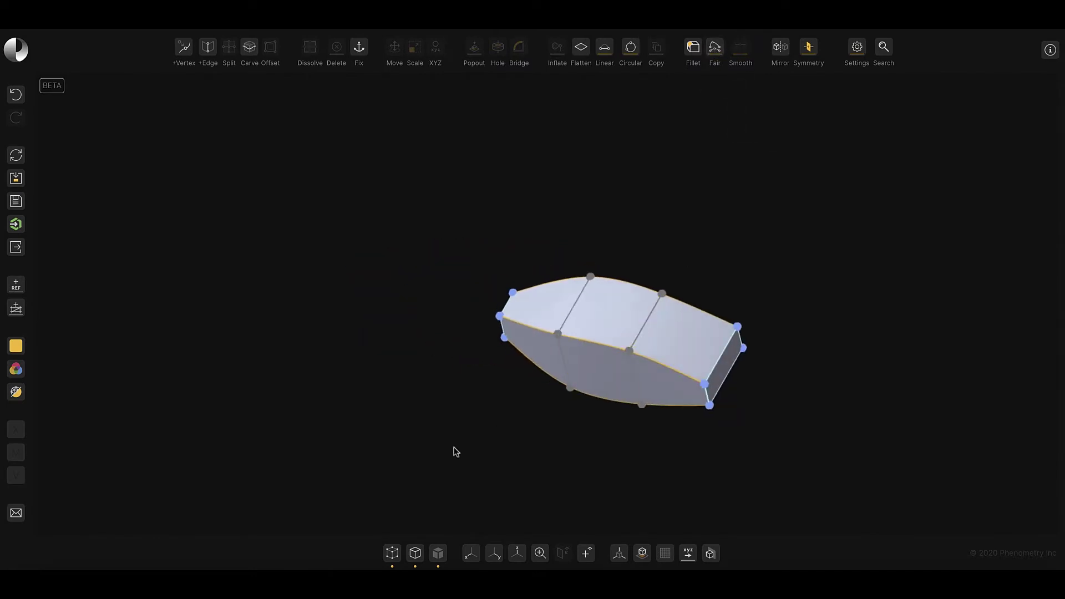
click(392, 553)
click(415, 553)
click(16, 369)
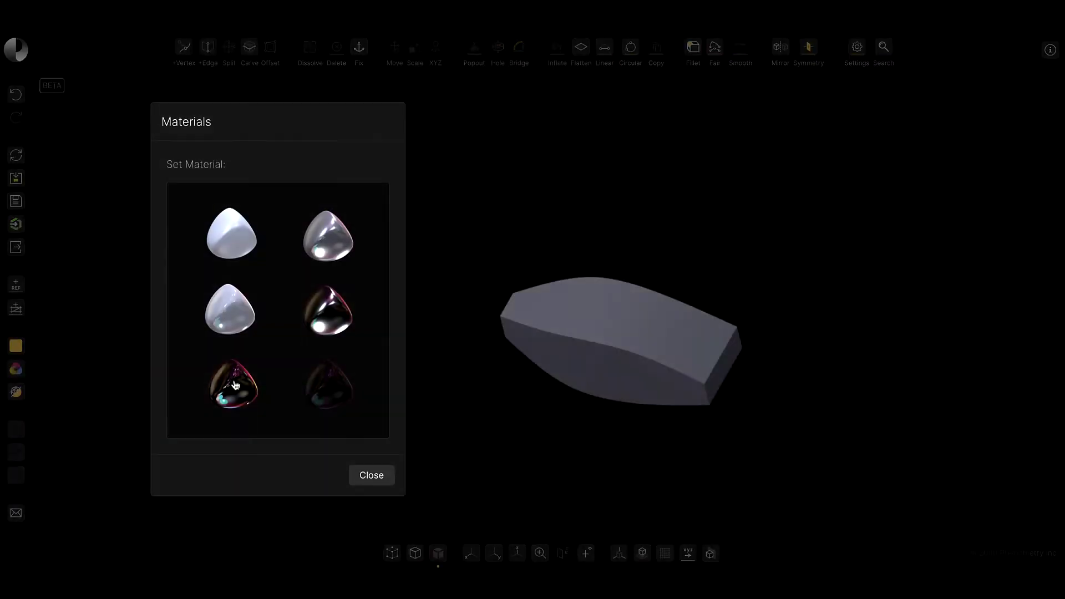
click(230, 385)
click(381, 478)
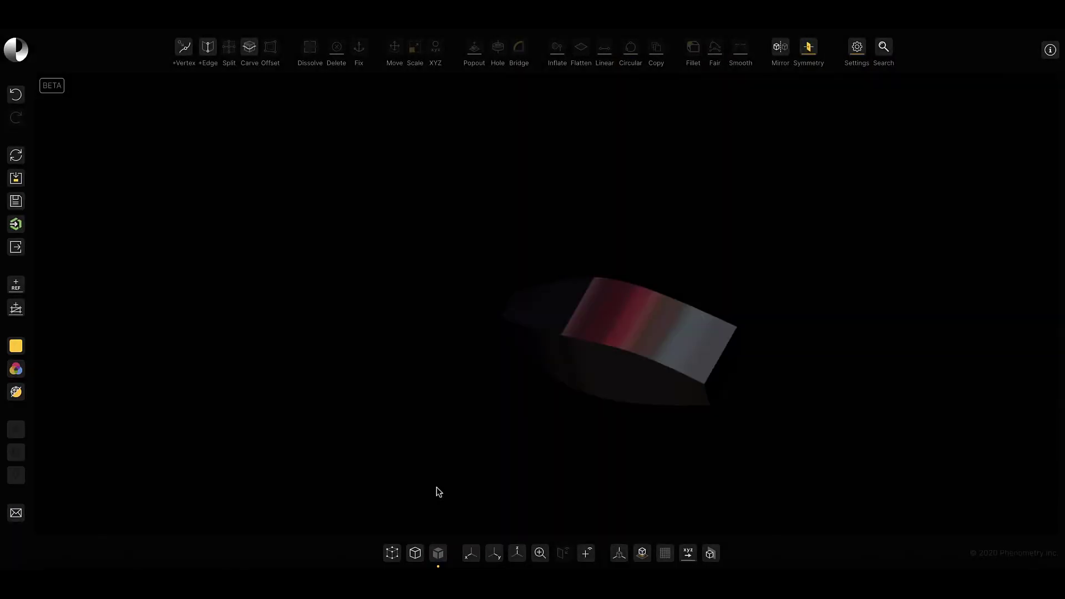
- Send the finished model to Onshape under the name demo.phi
click(471, 553)
click(517, 553)
drag(544, 535, 545, 274)
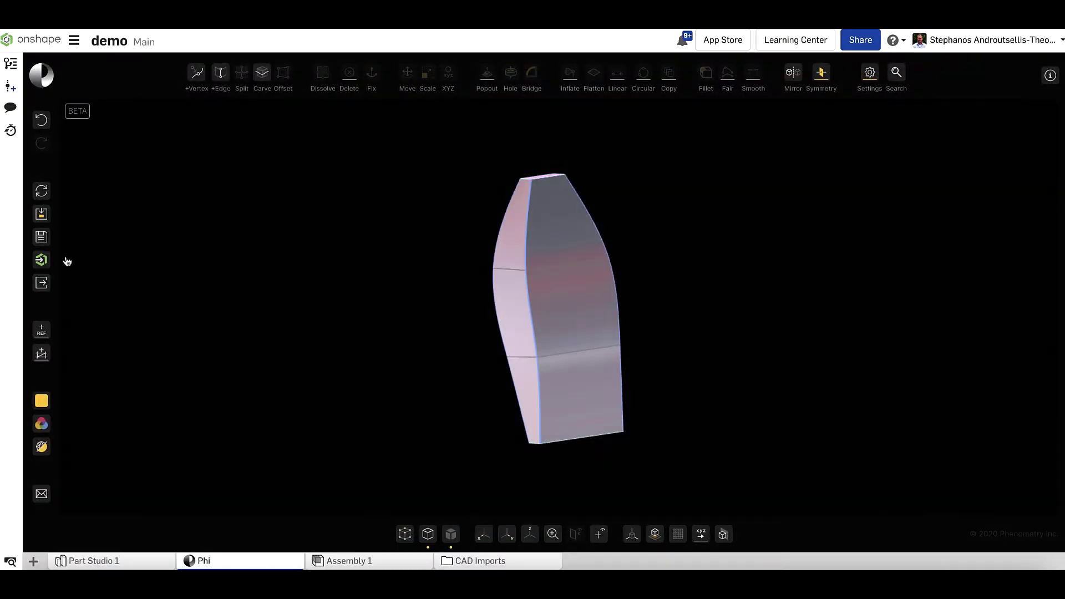
click(44, 262)
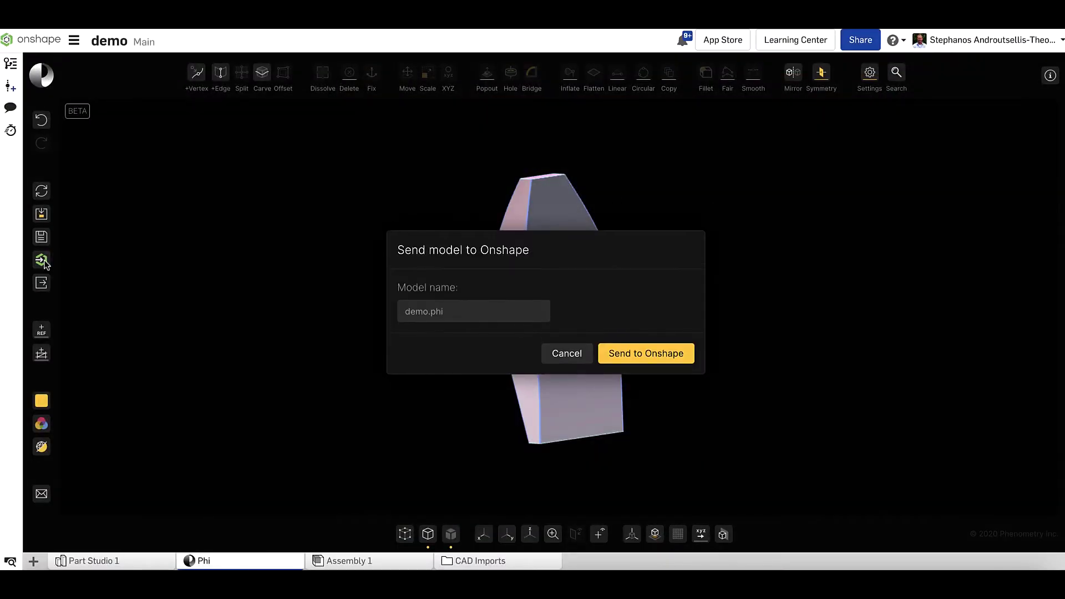
click(642, 352)
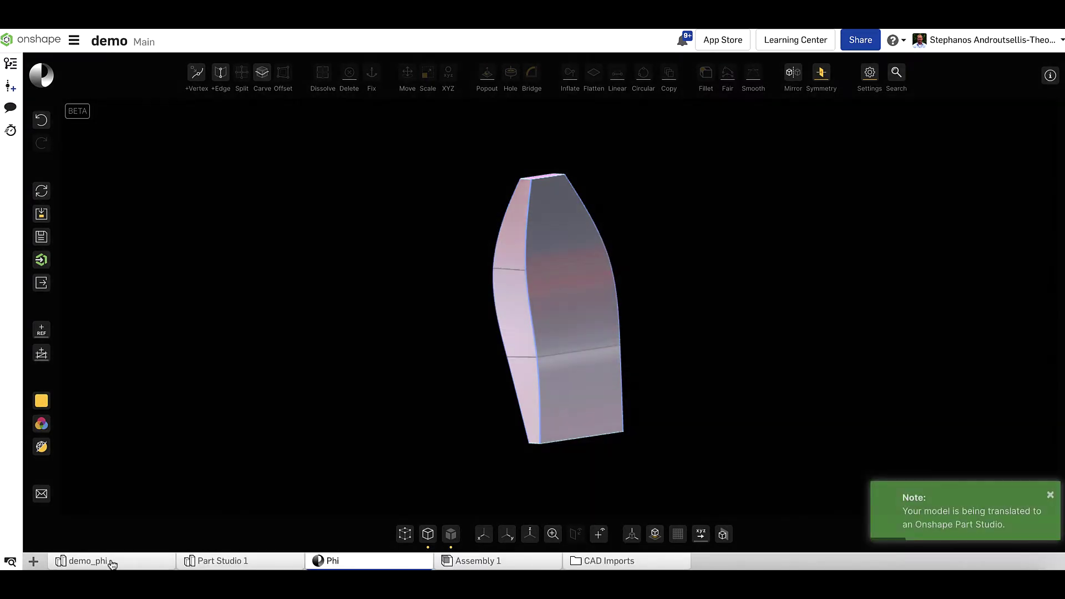
- Open the demo_phi part studio and fillet the imported body's lengthwise edges with a circular cross section and radius 3
click(111, 562)
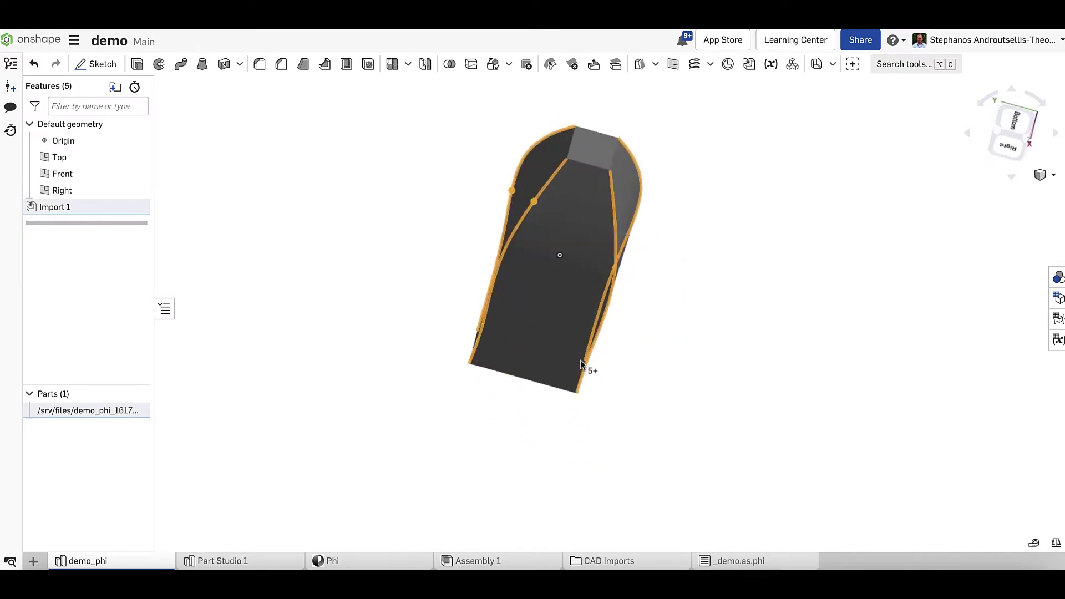
key(shift+f)
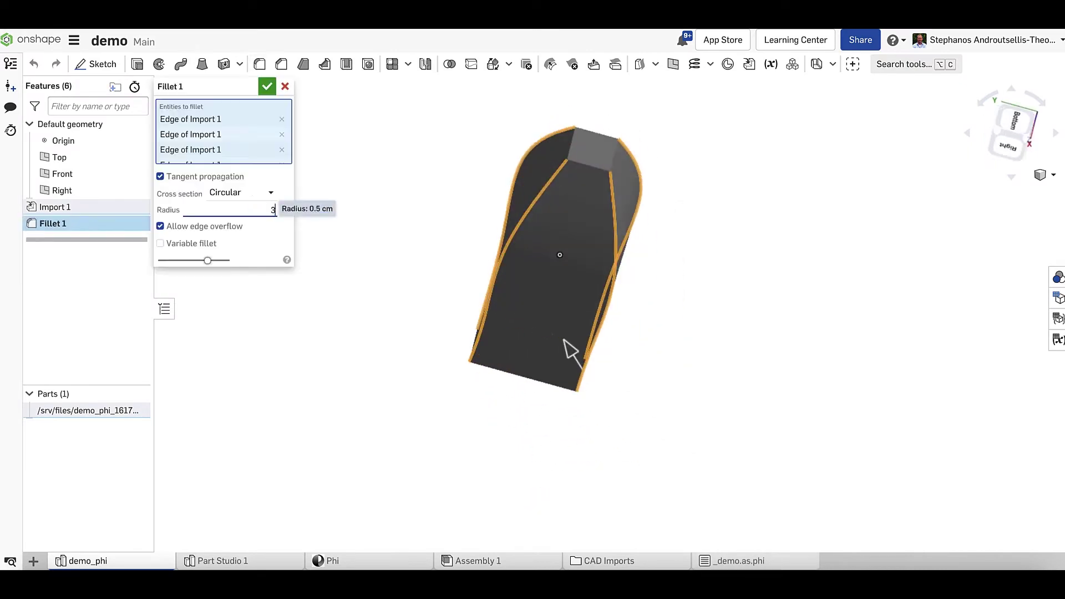
click(267, 86)
- Turn on curvature visualization and examine the stripes across the filleted body from several angles
scroll(558, 124, up, 3)
right_drag(476, 190, 416, 208)
click(1053, 175)
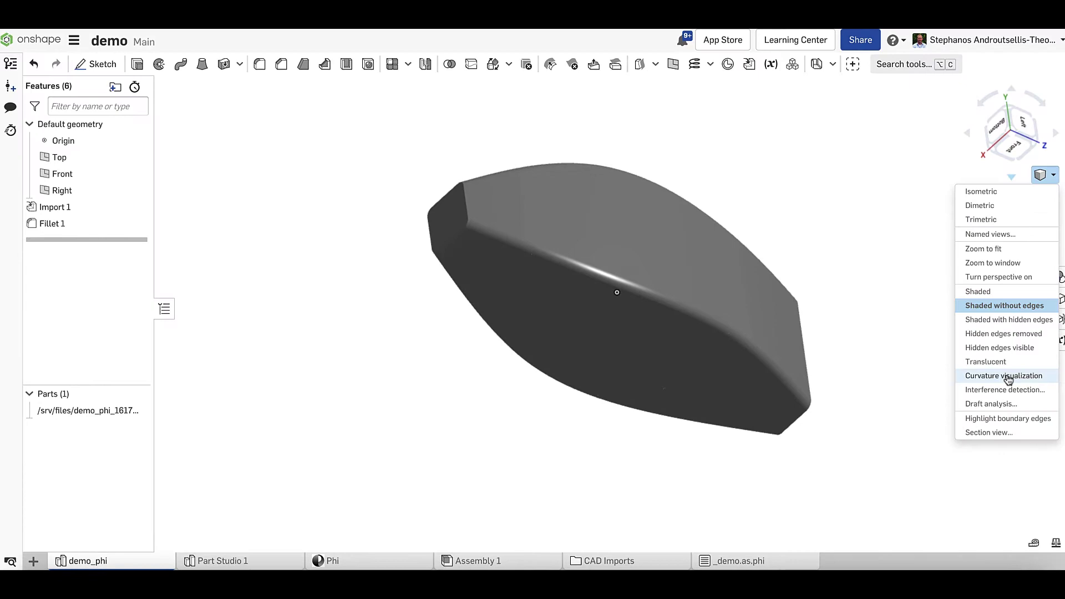
click(1008, 379)
mouse_move(888, 305)
right_down()
mouse_move(823, 295)
mouse_move(832, 364)
mouse_move(791, 375)
mouse_move(795, 384)
right_up()
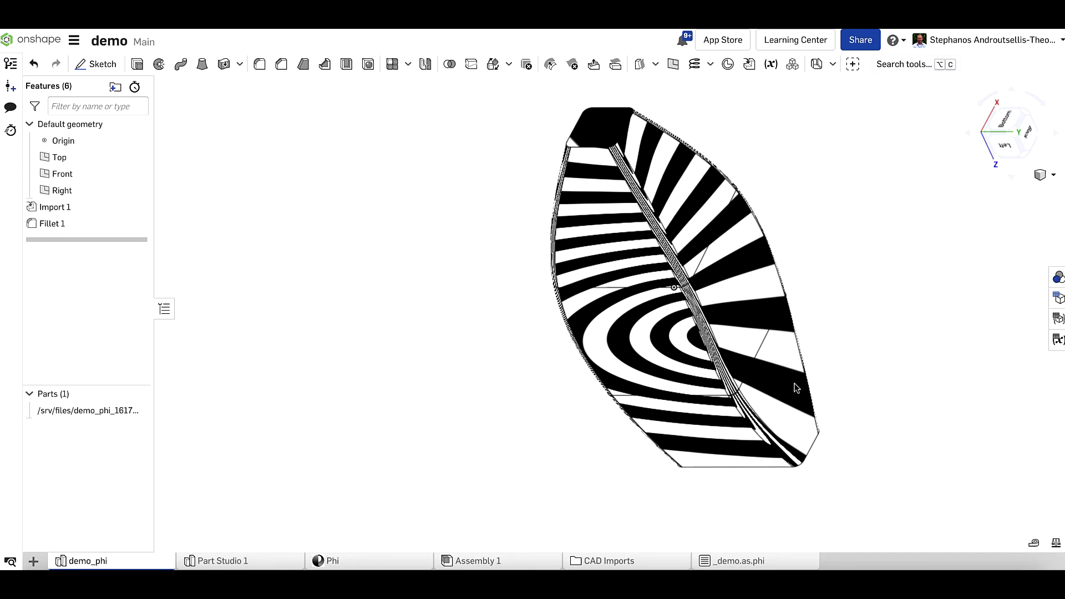
- Return to the Phi model and make the body's narrow end face circular
click(336, 562)
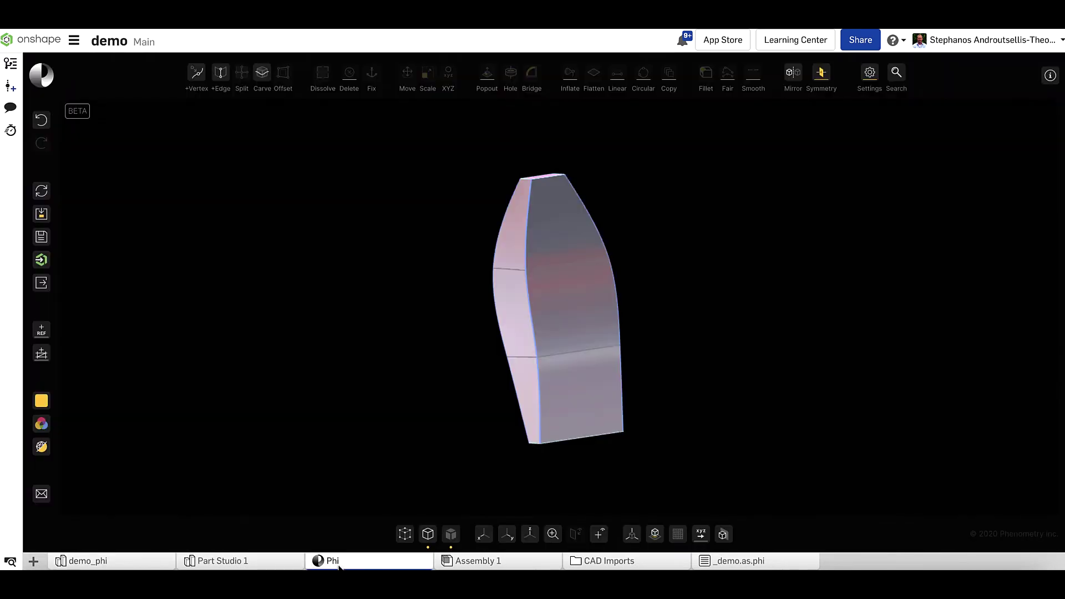
click(565, 227)
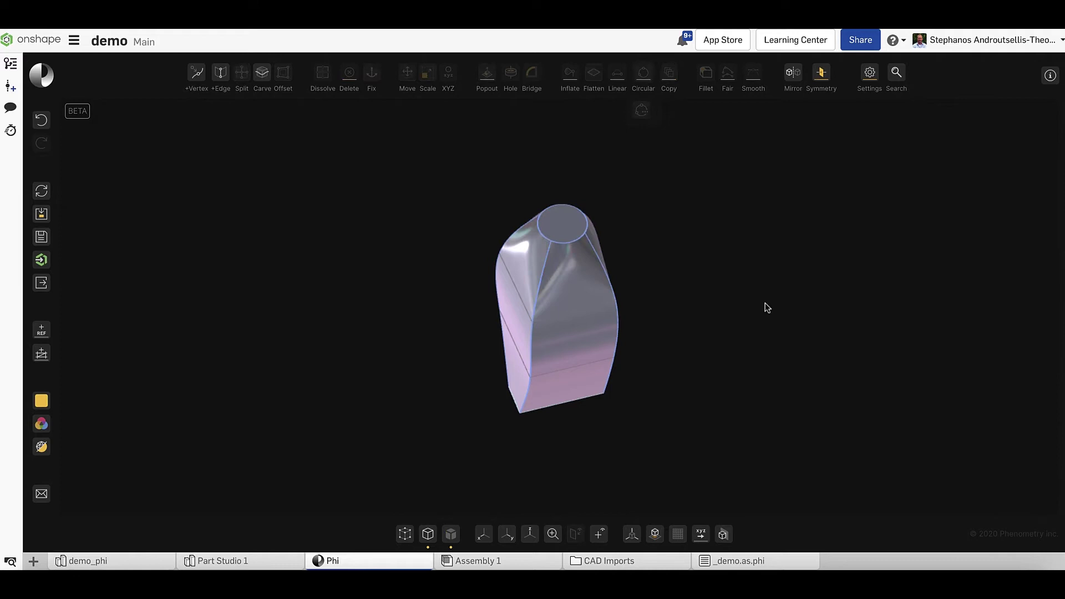
drag(314, 299, 275, 352)
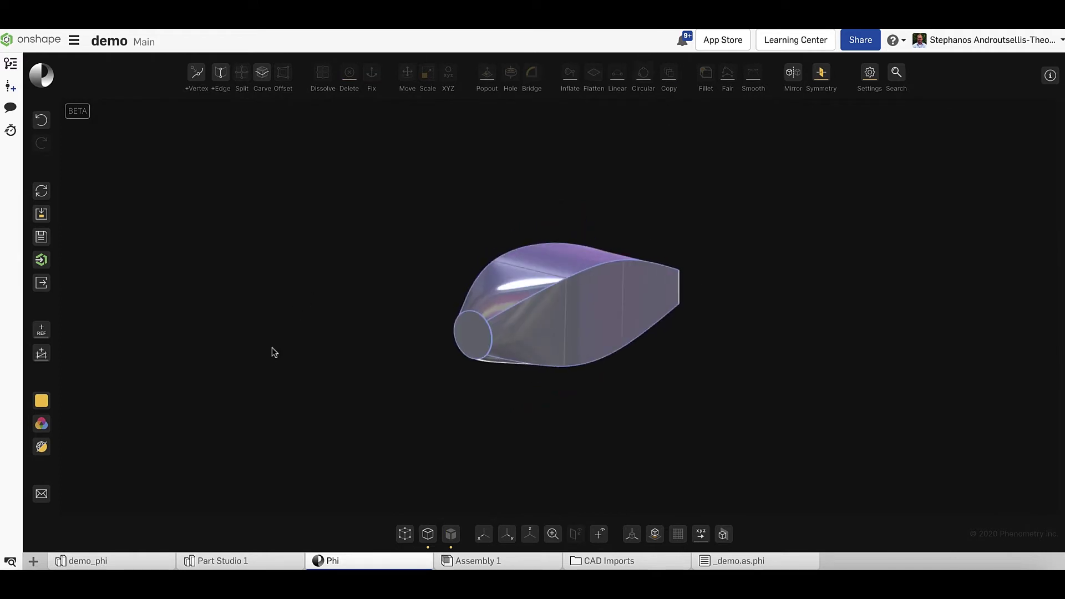
- Send the model with the circular end to Onshape again as demo.phi
click(42, 260)
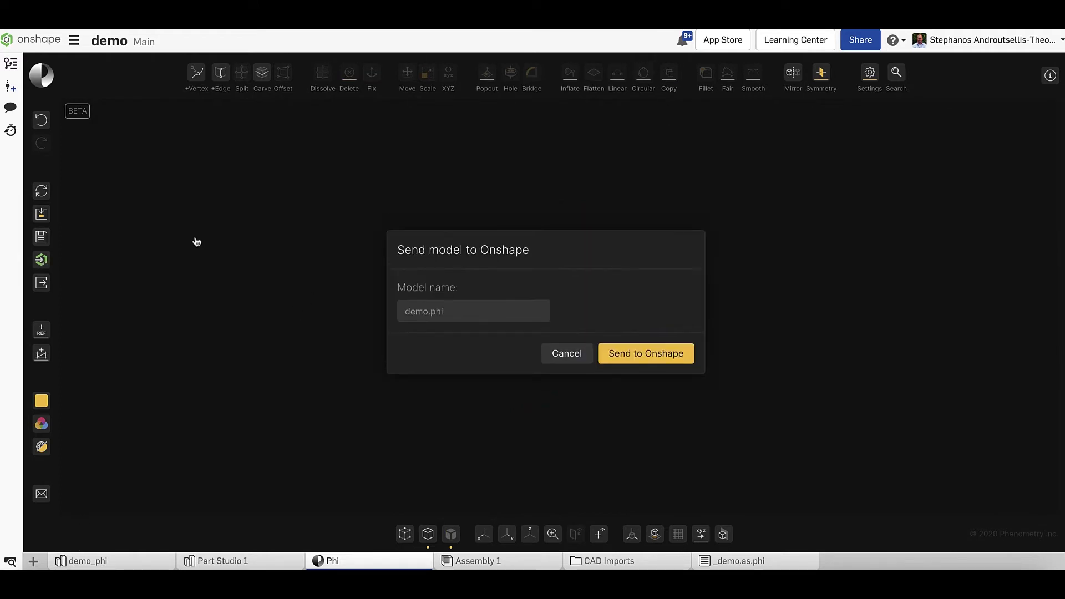
click(663, 351)
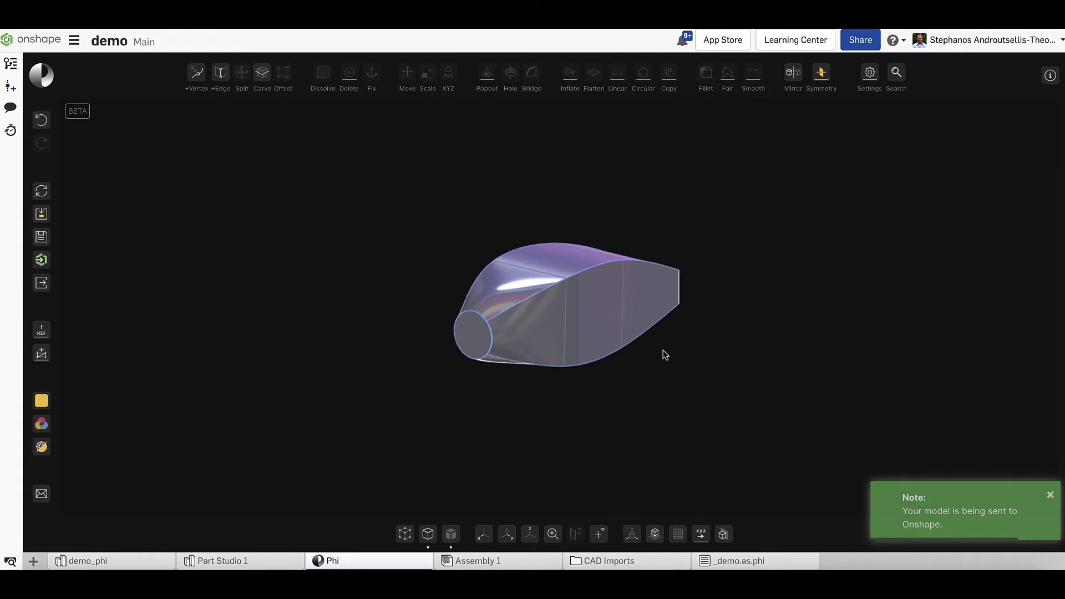
right_drag(762, 359, 792, 291)
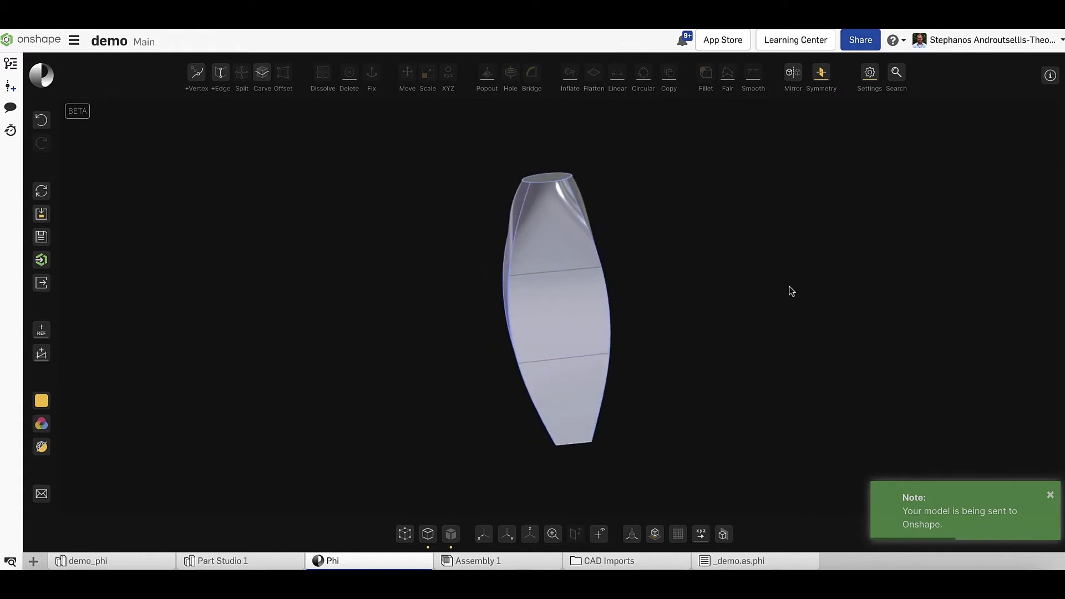
- Examine the updated body in the demo_phi part studio, first with curvature stripes and in Shaded without edges display
click(114, 561)
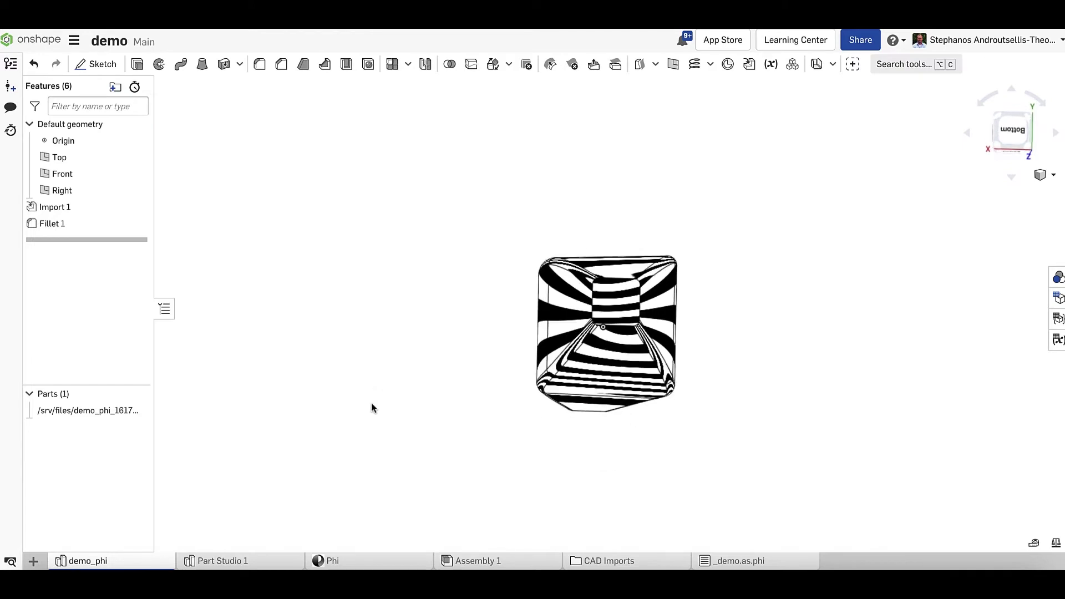
right_drag(372, 392, 495, 359)
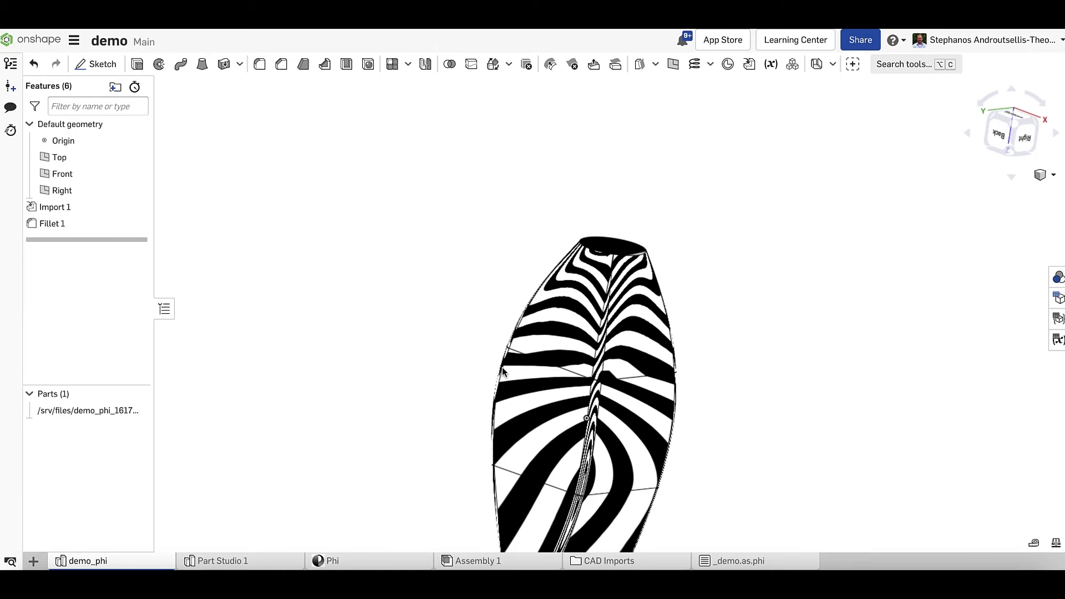
click(1045, 175)
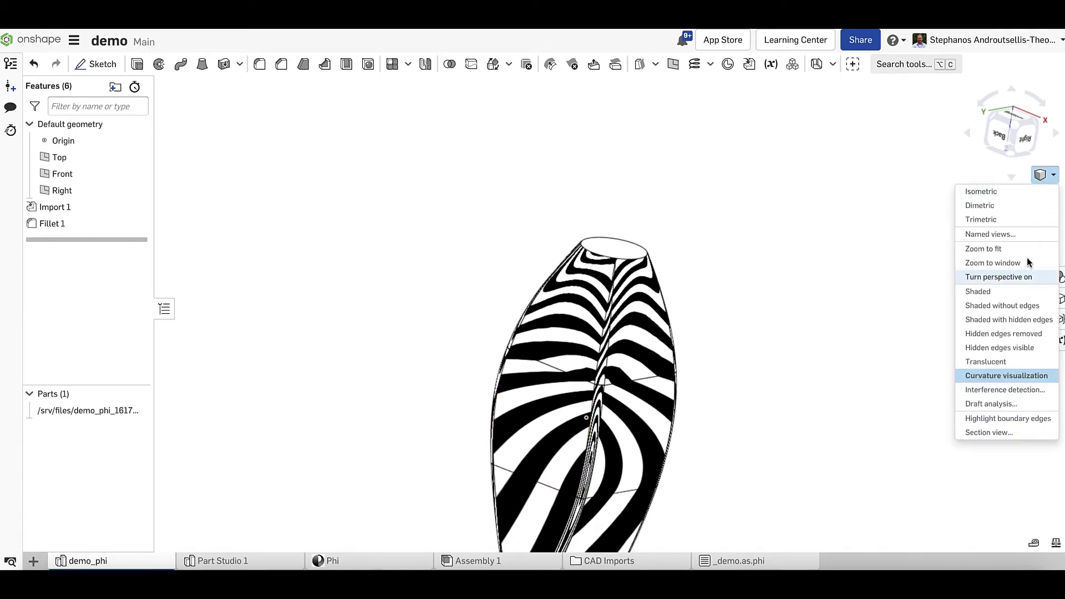
click(1014, 306)
scroll(704, 258, down, 5)
mouse_move(750, 343)
right_down()
mouse_move(697, 341)
mouse_move(526, 409)
mouse_move(571, 431)
right_up()
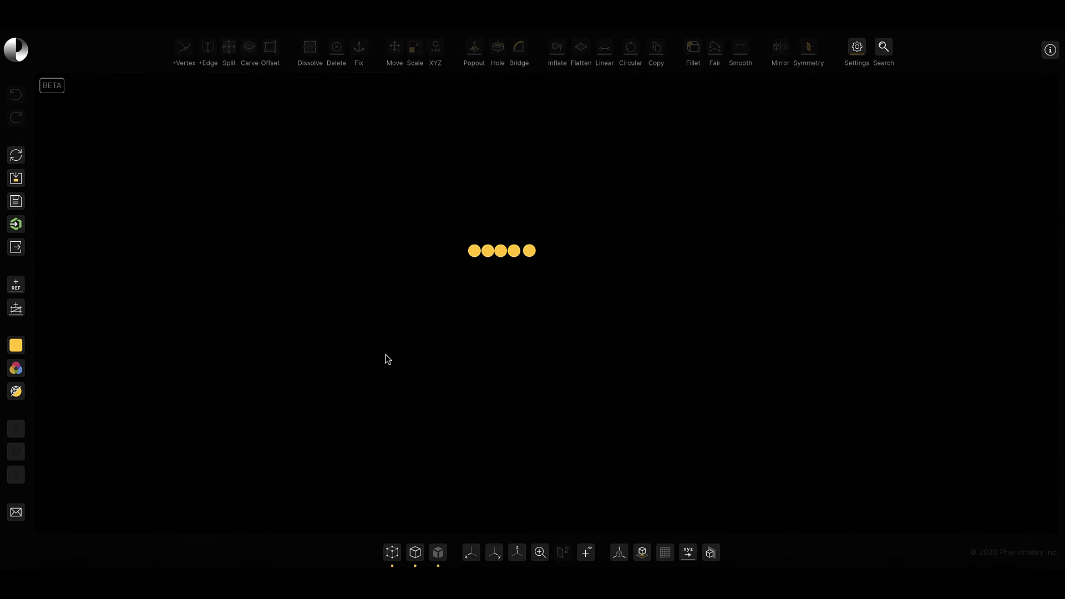
- Load a screenshot of the branching tube as the front sketch image and view the cylinder from the front against it
click(16, 309)
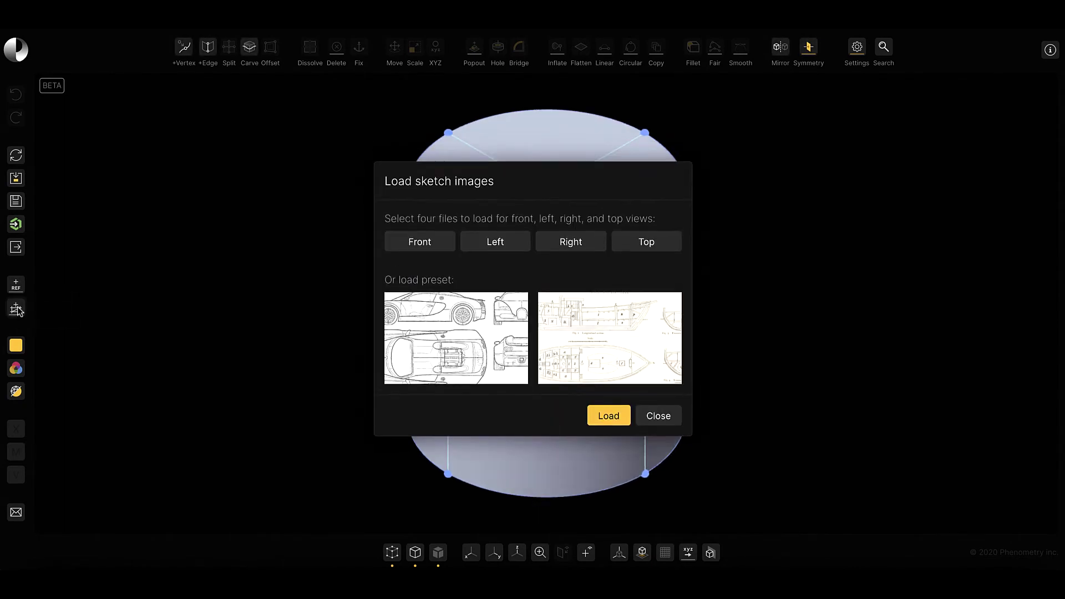
click(426, 248)
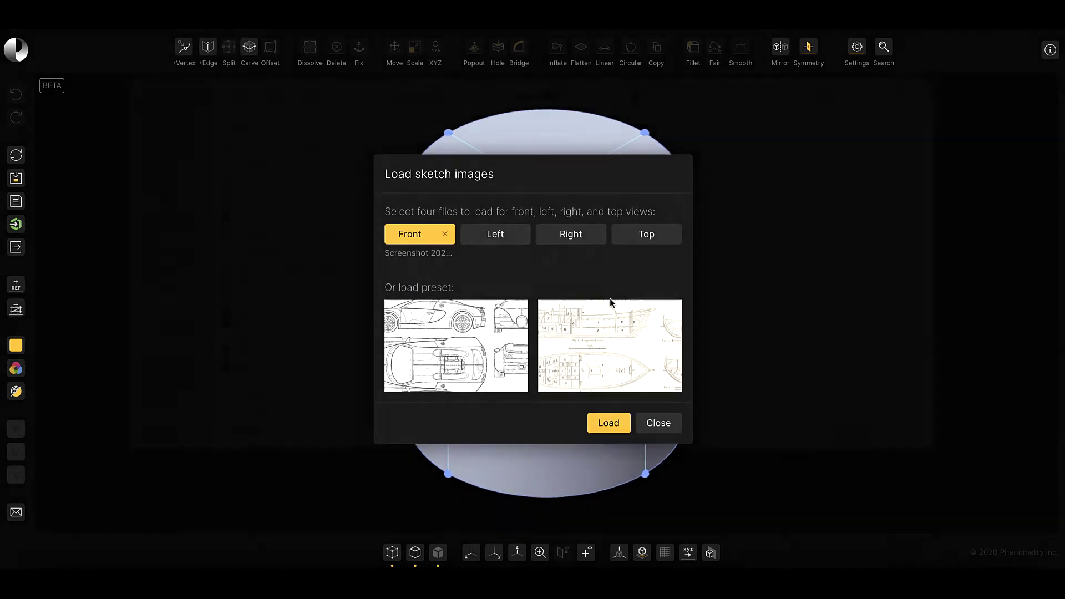
click(607, 417)
click(471, 552)
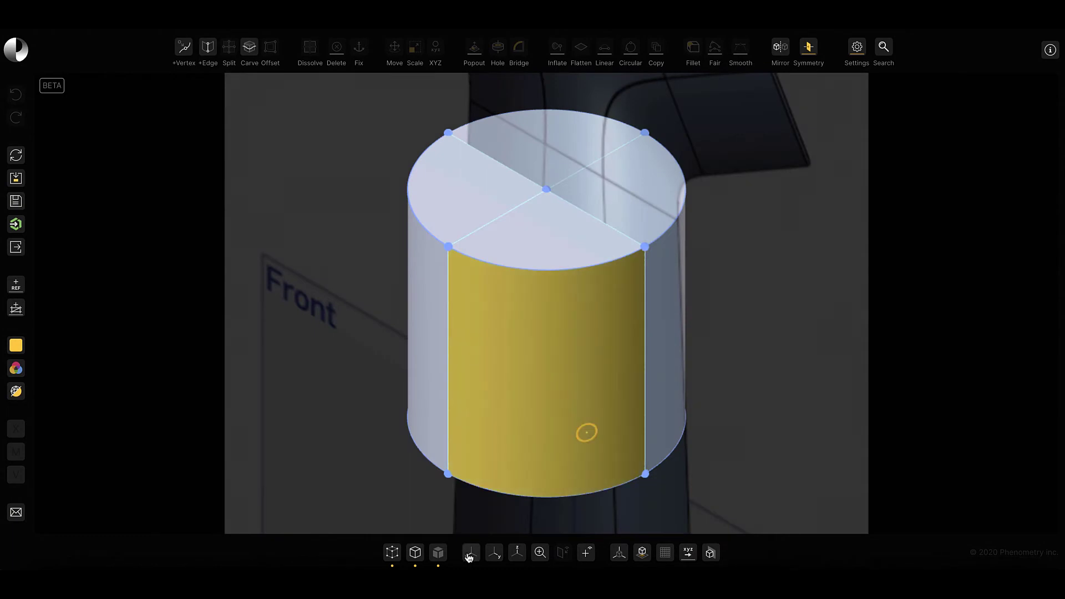
scroll(503, 443, down, 5)
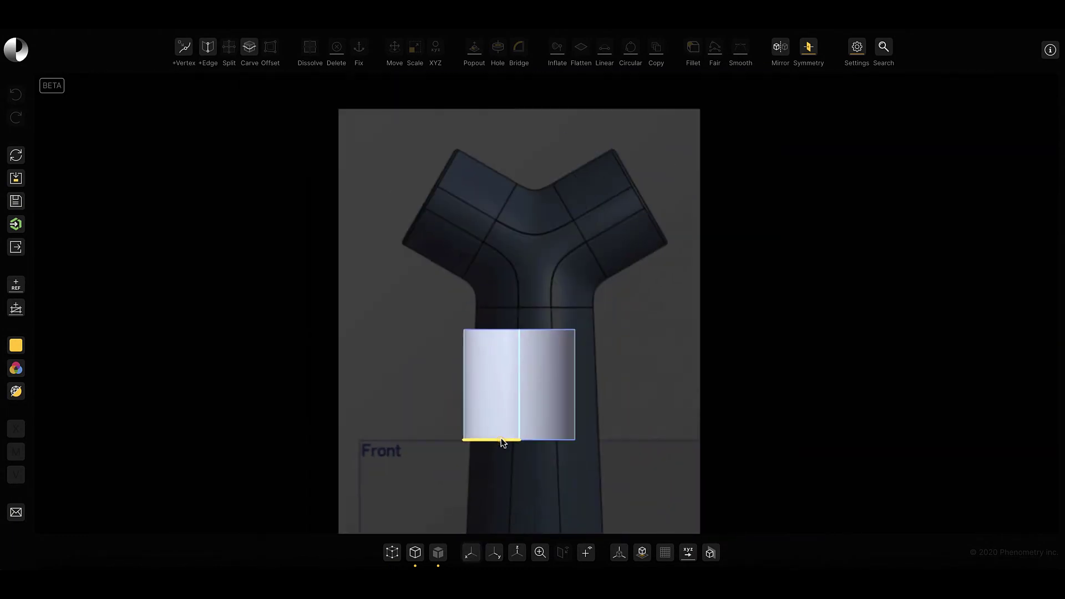
- Select the entire cylinder and move it into line with the upper stem of the reference tube
shift+click(536, 391)
key(m)
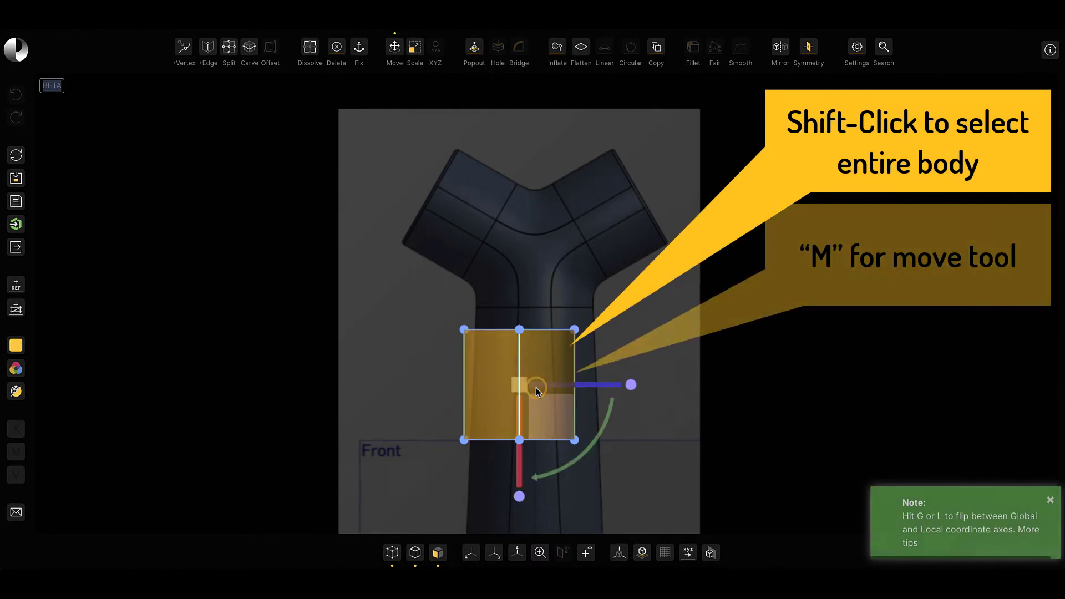
drag(549, 420, 566, 402)
- Add vertices at the midpoints of the cylinder's circular rim edges
scroll(554, 345, up, 2)
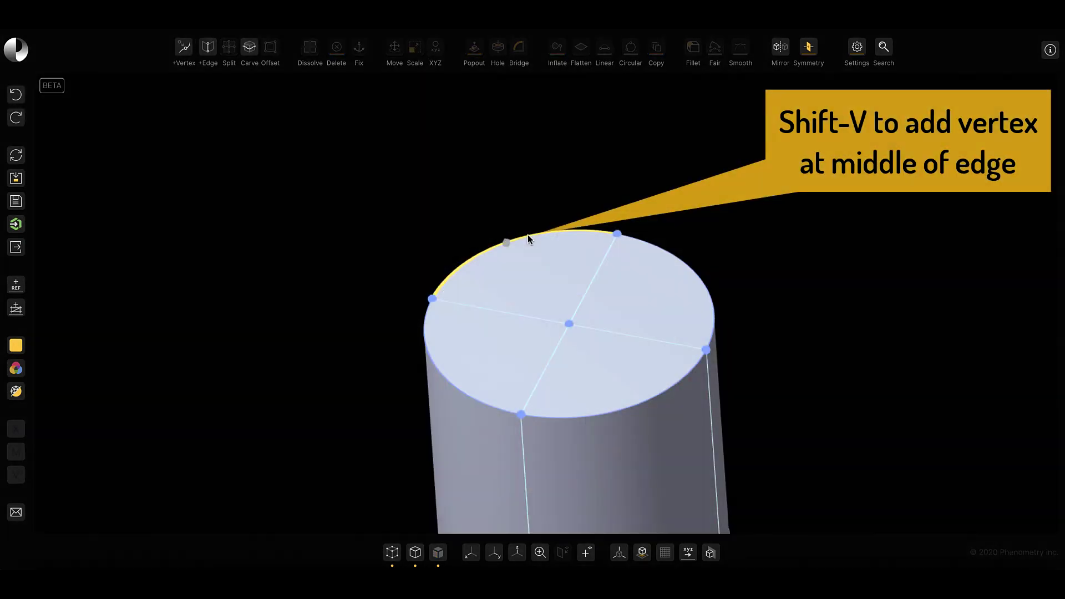
key(shift+v)
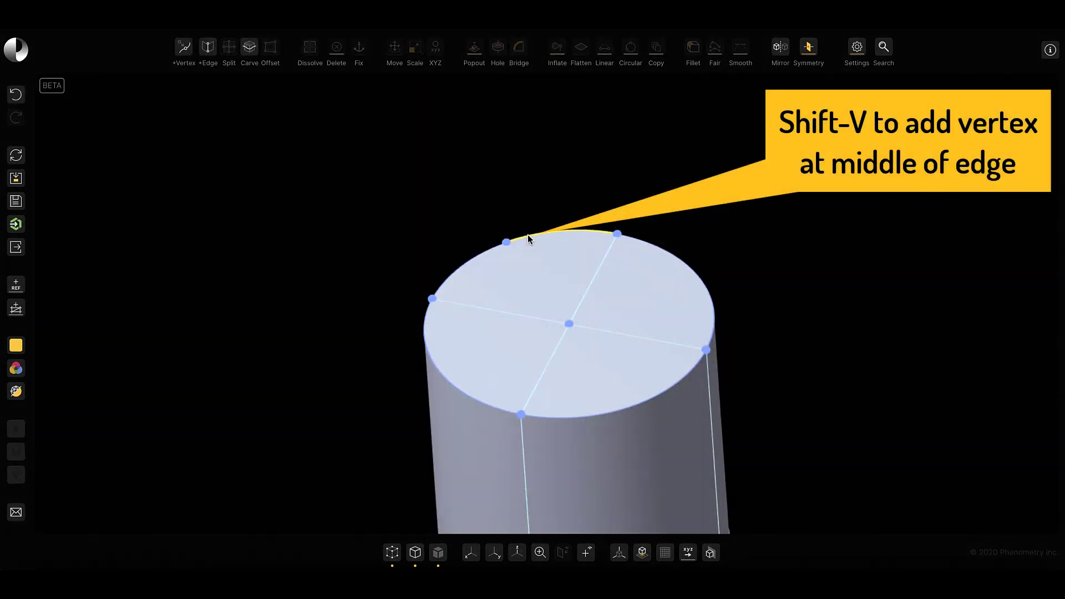
click(629, 405)
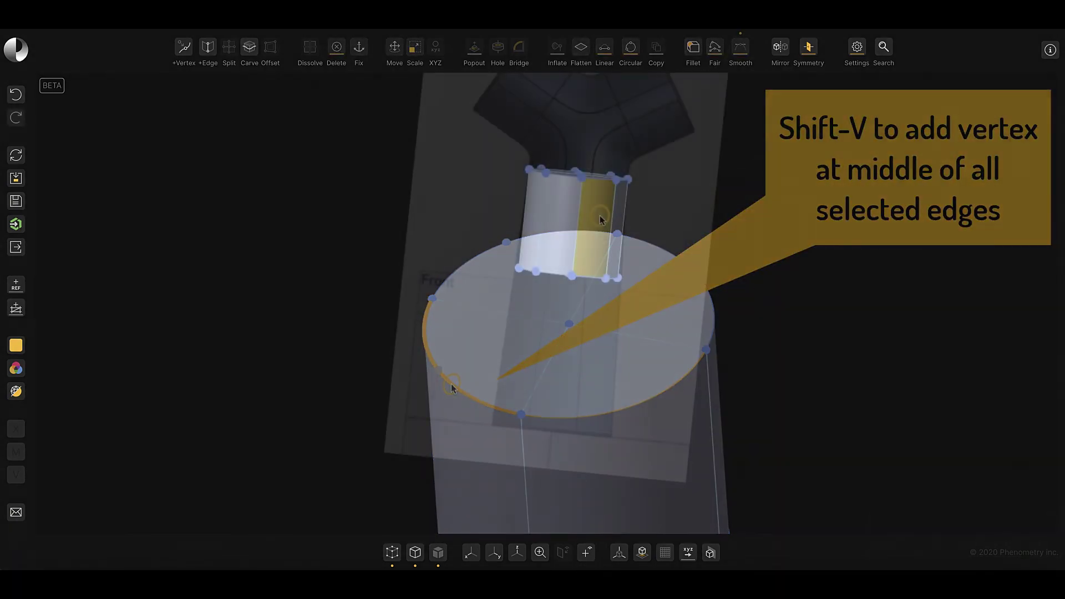
- Copy the whole cylinder and move the copy sideways, clear of the original
key(ctrl+c)
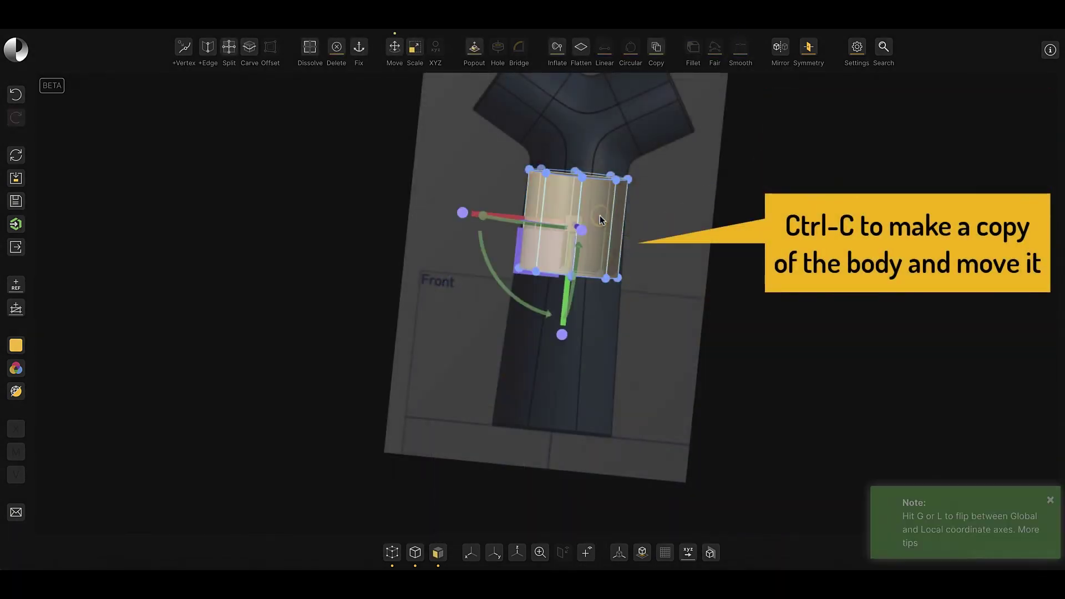
drag(506, 216, 362, 199)
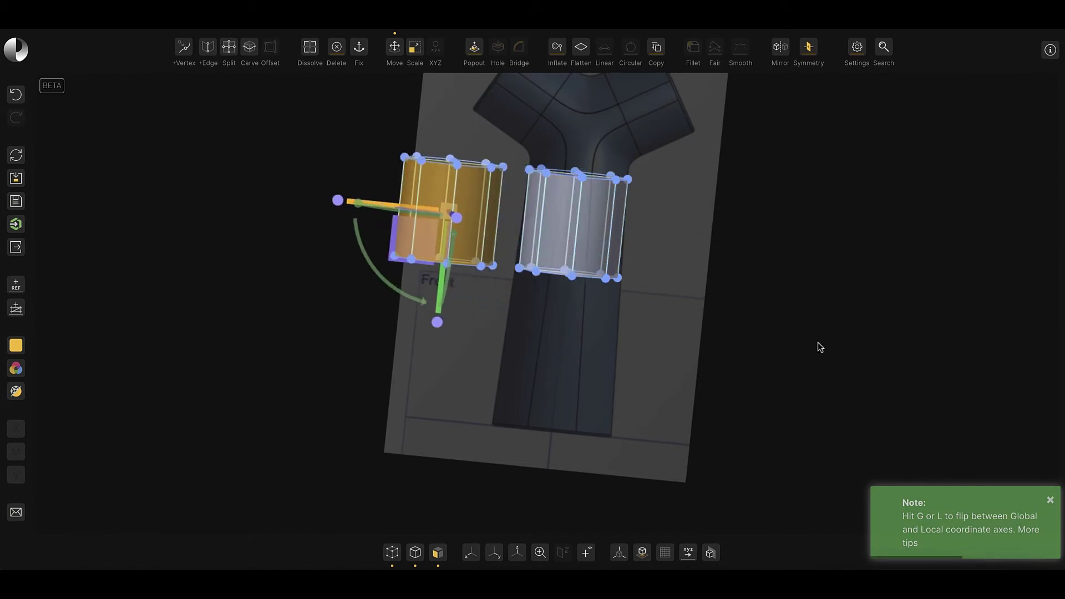
click(703, 324)
- Move the original cylinder's lower end down to the base of the reference stem and scale it up proportionally to match the taper
drag(718, 304, 506, 254)
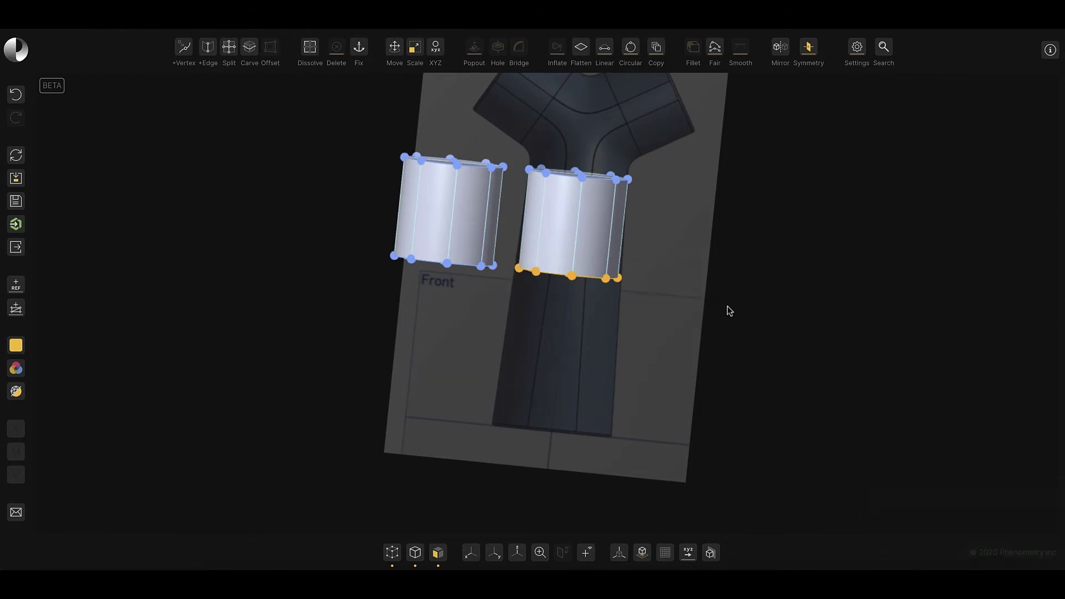
drag(562, 298, 543, 453)
shift+drag(663, 440, 687, 444)
click(757, 385)
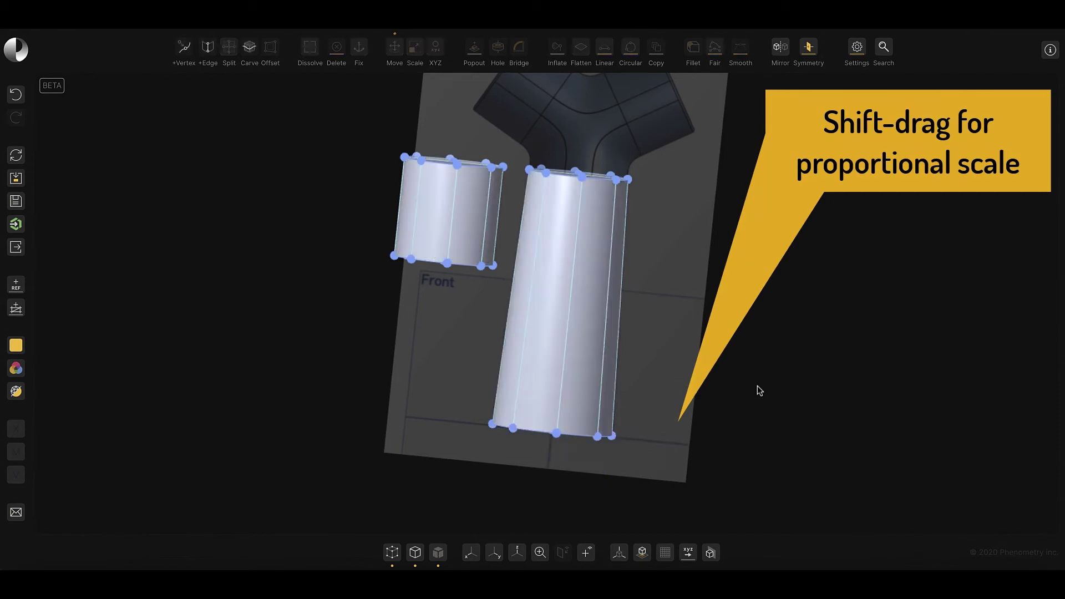
click(482, 548)
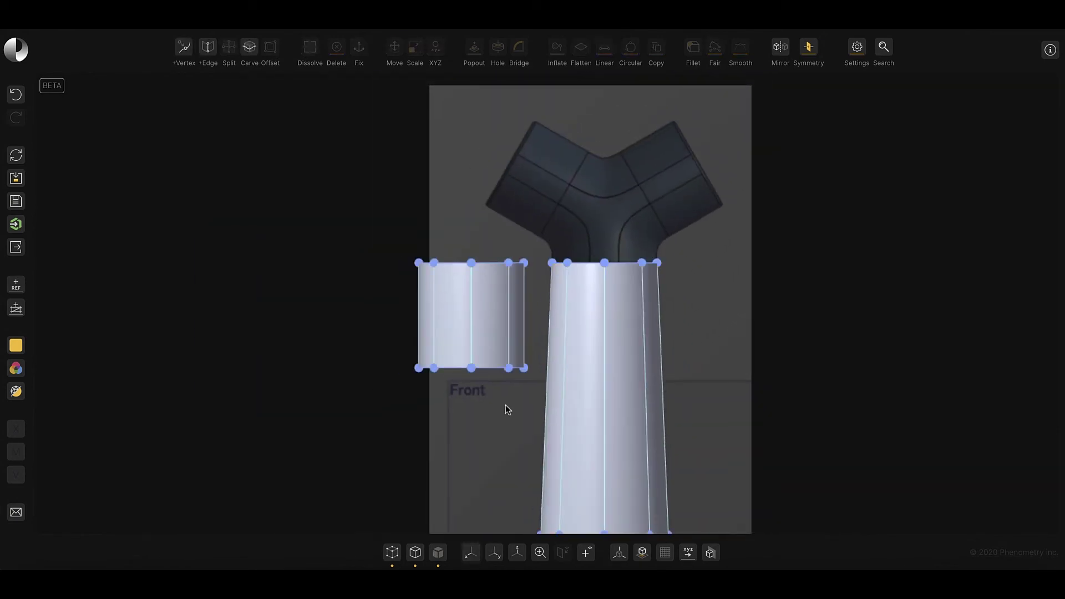
- Move the copied short cylinder up beside the reference's left branch and rotate it to the branch's angle
drag(516, 385, 381, 226)
key(m)
drag(439, 340, 490, 175)
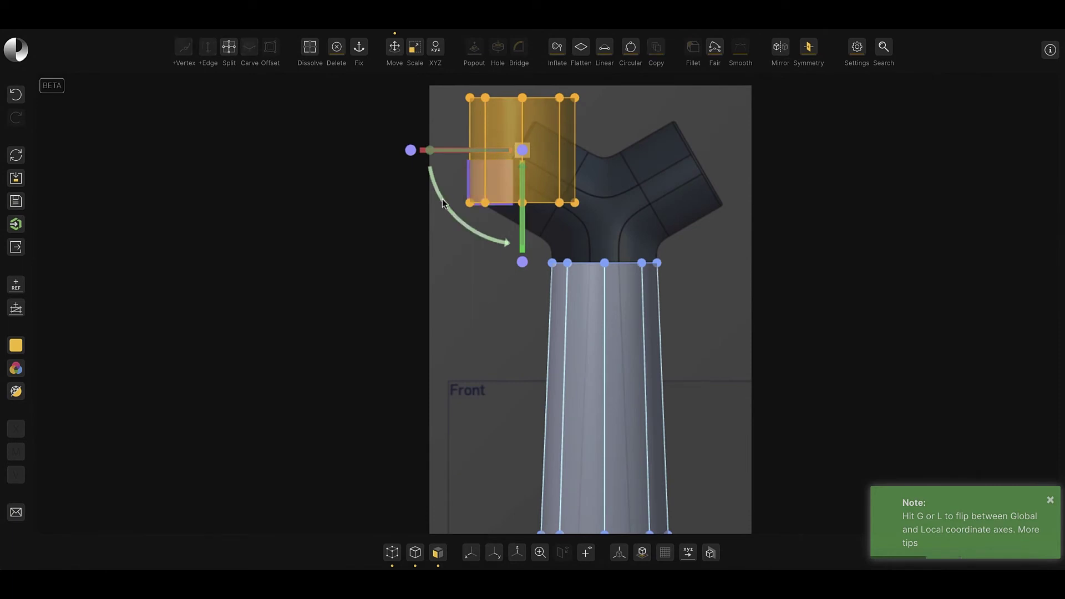
drag(443, 201, 522, 216)
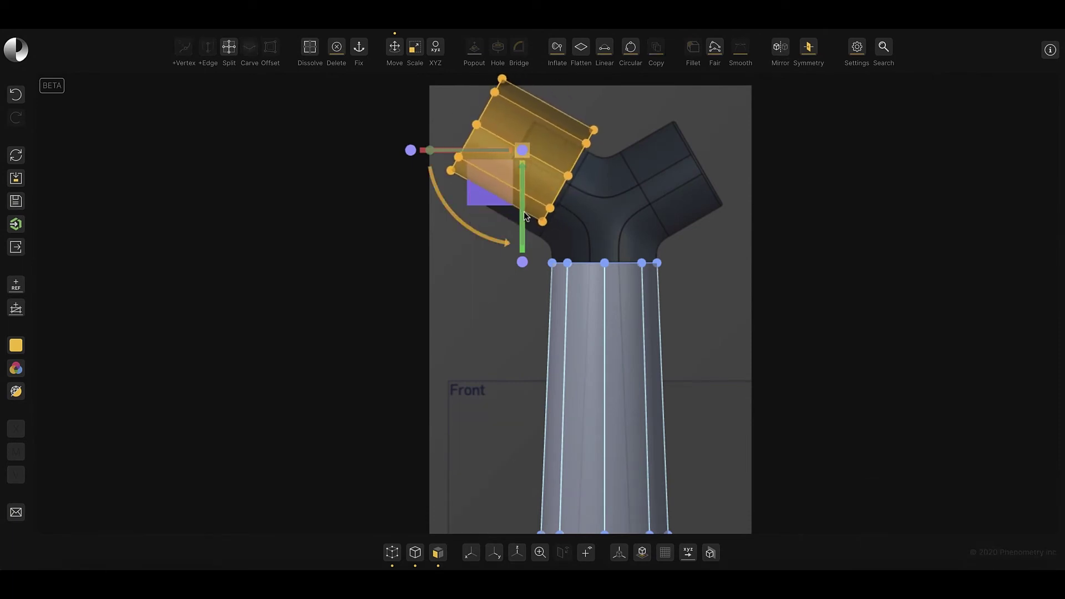
- Fine-tune the rotated cylinder's position so it lies in line with the left branch of the reference tube
drag(522, 261, 521, 252)
drag(487, 188, 487, 208)
scroll(559, 128, up, 3)
key(m)
drag(394, 187, 390, 187)
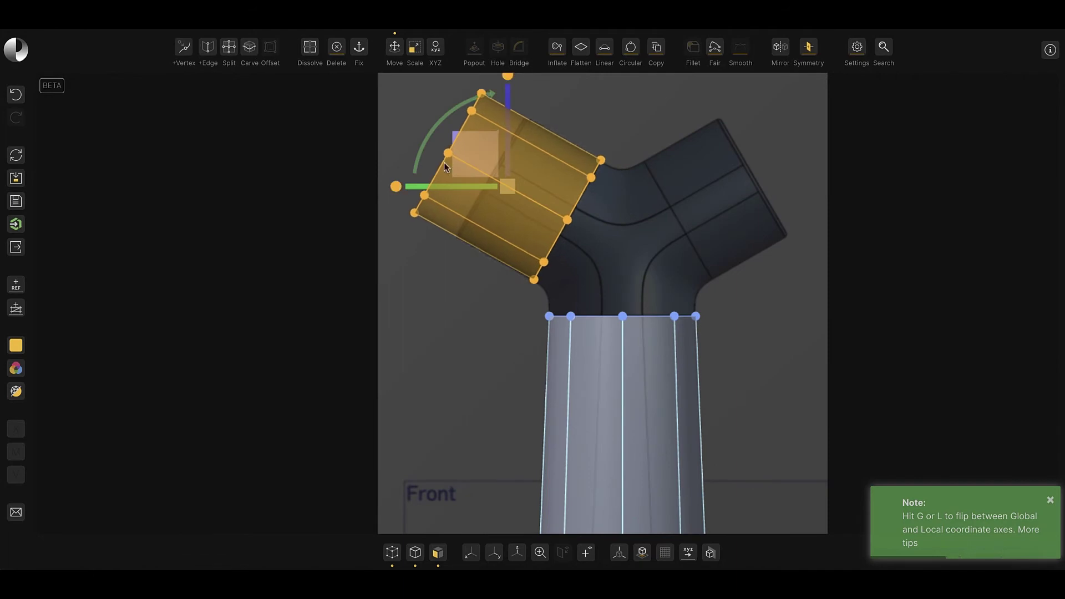
drag(473, 154, 472, 154)
click(298, 292)
- Shorten the left branch cylinder by moving its outer end inward along the local axis to the reference's edge
drag(345, 278, 488, 86)
mouse_move(287, 220)
middle_down()
mouse_move(297, 223)
mouse_move(278, 227)
middle_up()
key(m)
click(471, 553)
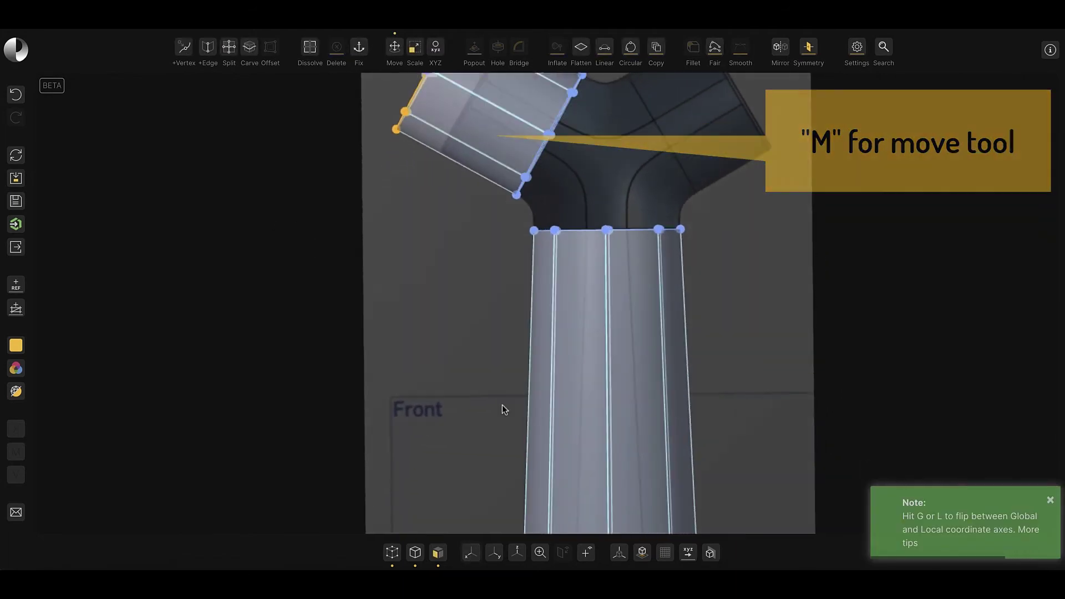
scroll(501, 404, down, 5)
key(l)
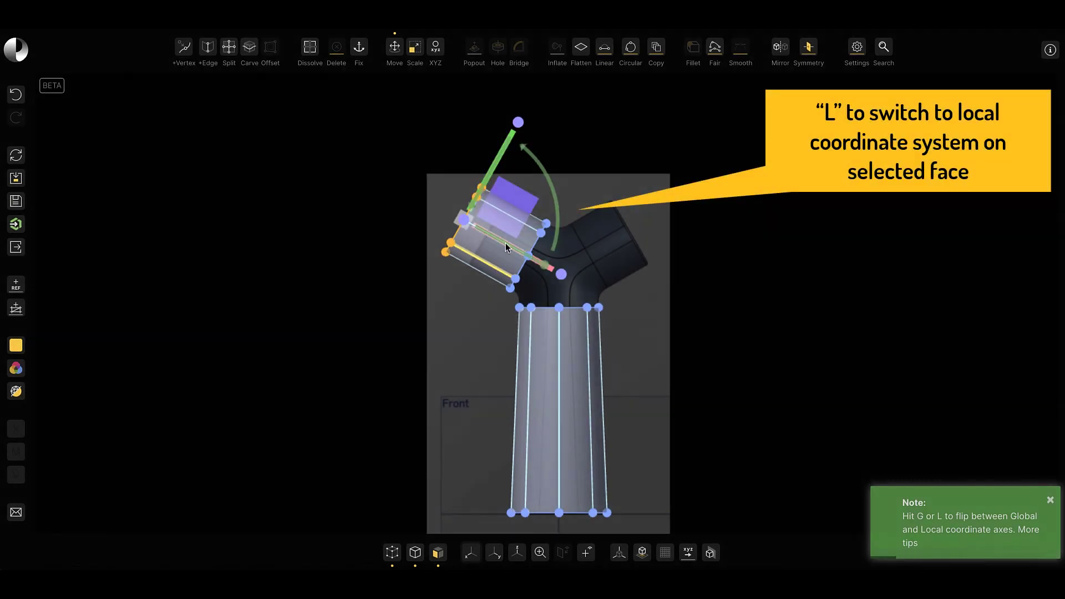
drag(531, 253, 530, 264)
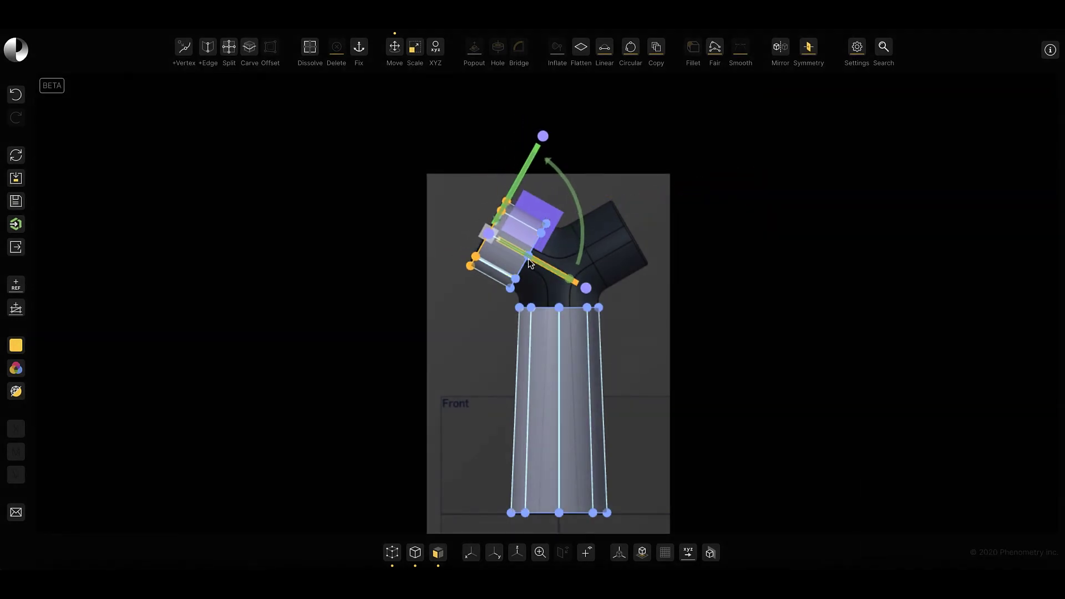
click(383, 323)
- Copy the left branch cylinder and rotate and move the copy onto the right branch of the reference
shift+click(519, 241)
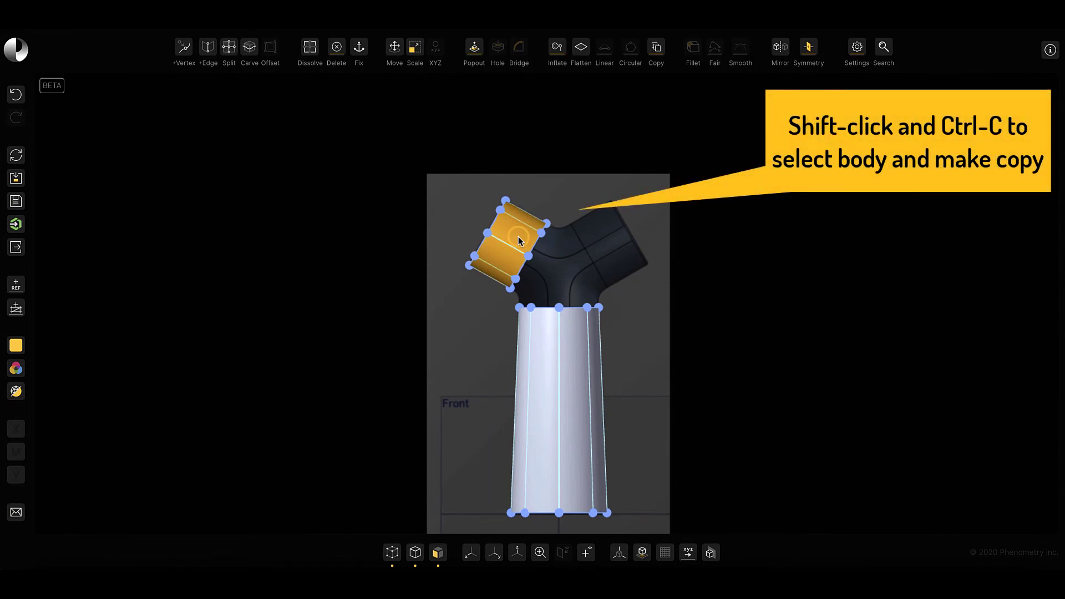
key(ctrl+c)
drag(550, 201, 605, 175)
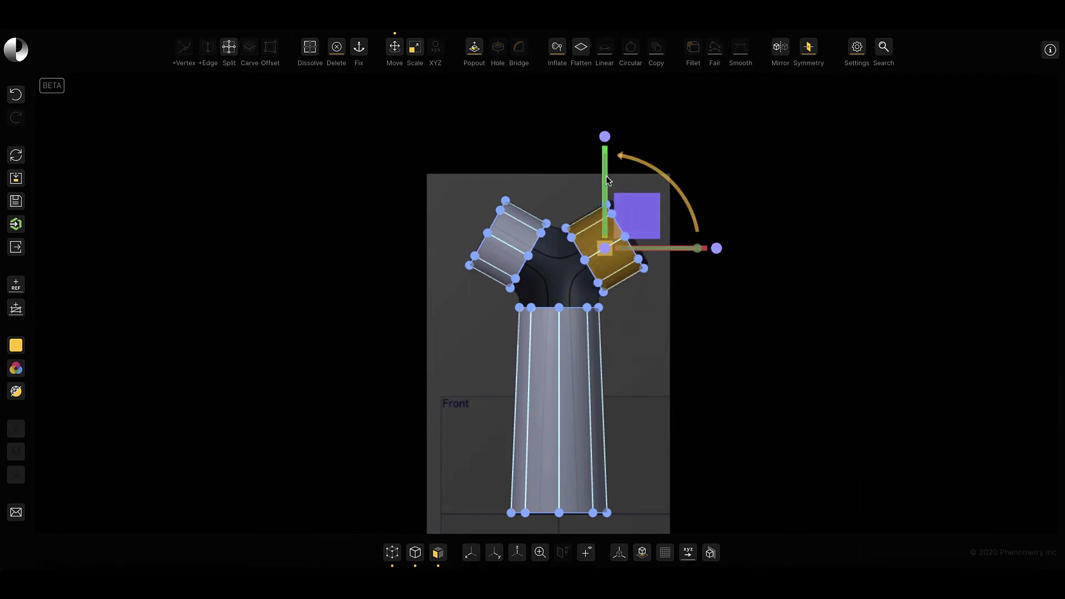
scroll(608, 270, up, 5)
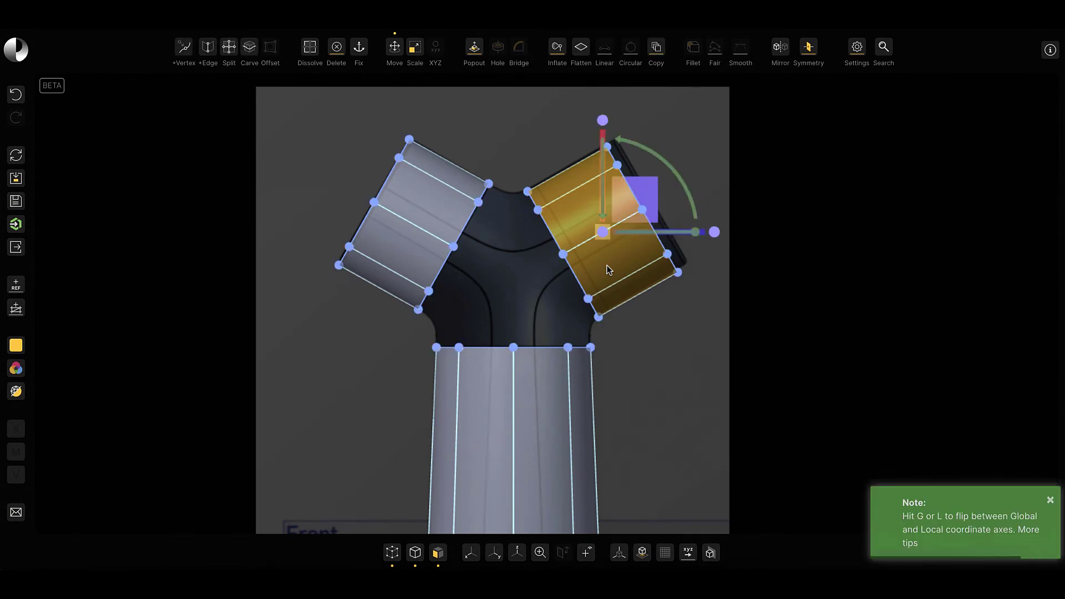
drag(646, 193, 655, 186)
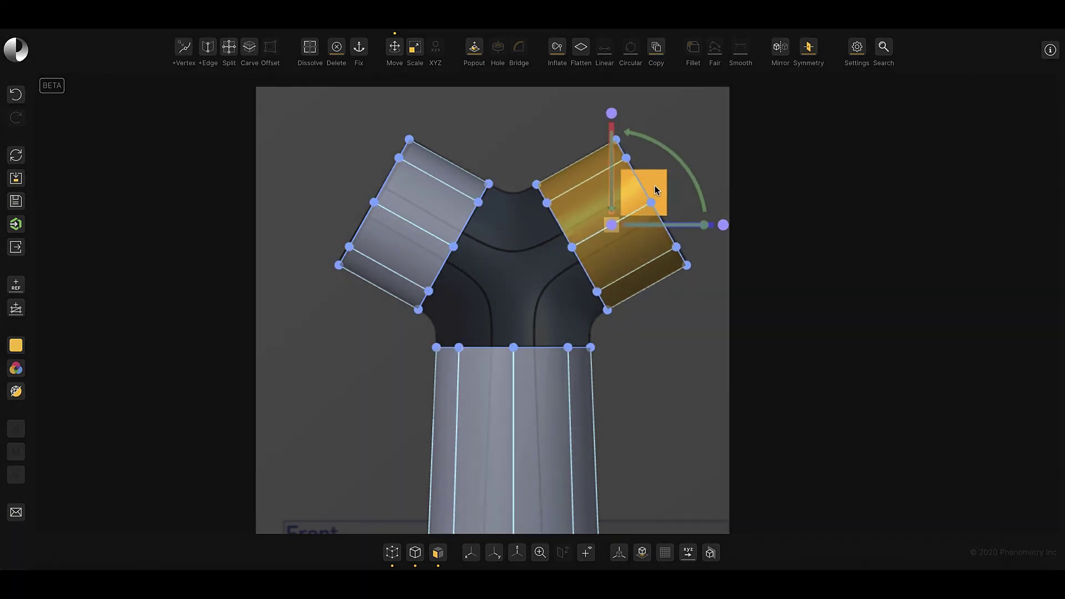
click(817, 229)
- Bridge the left half of the stem's top face to the lower inner half-face of the left branch
middle_drag(818, 230, 743, 238)
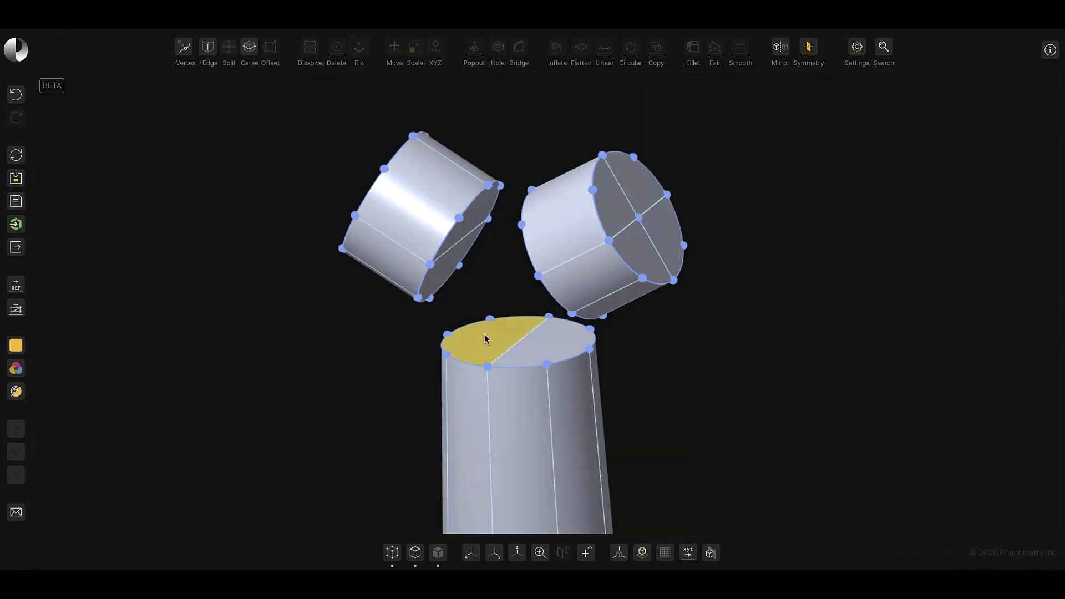
click(484, 339)
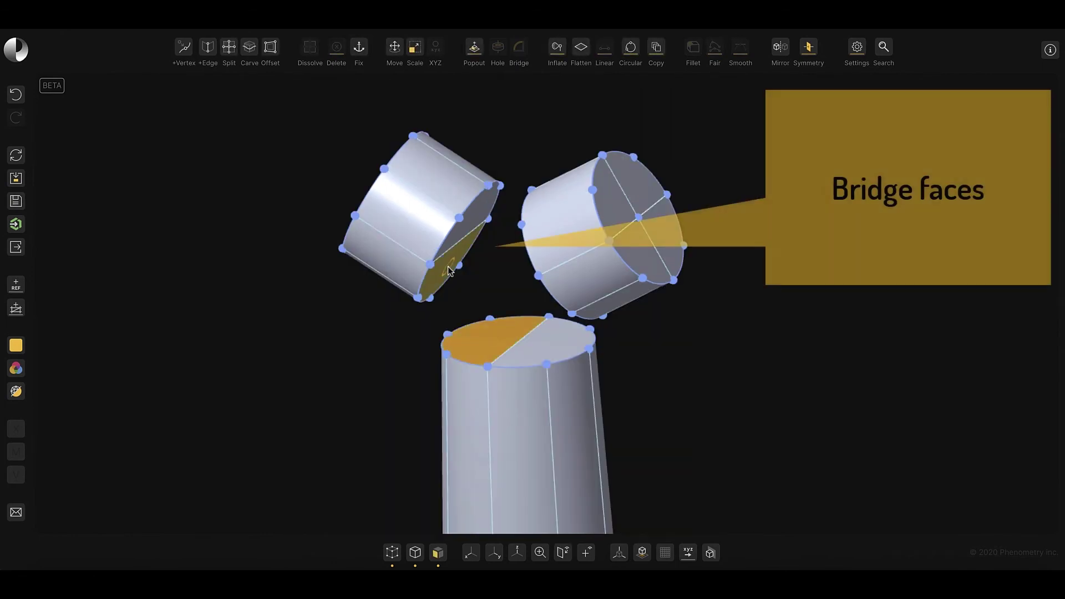
click(450, 270)
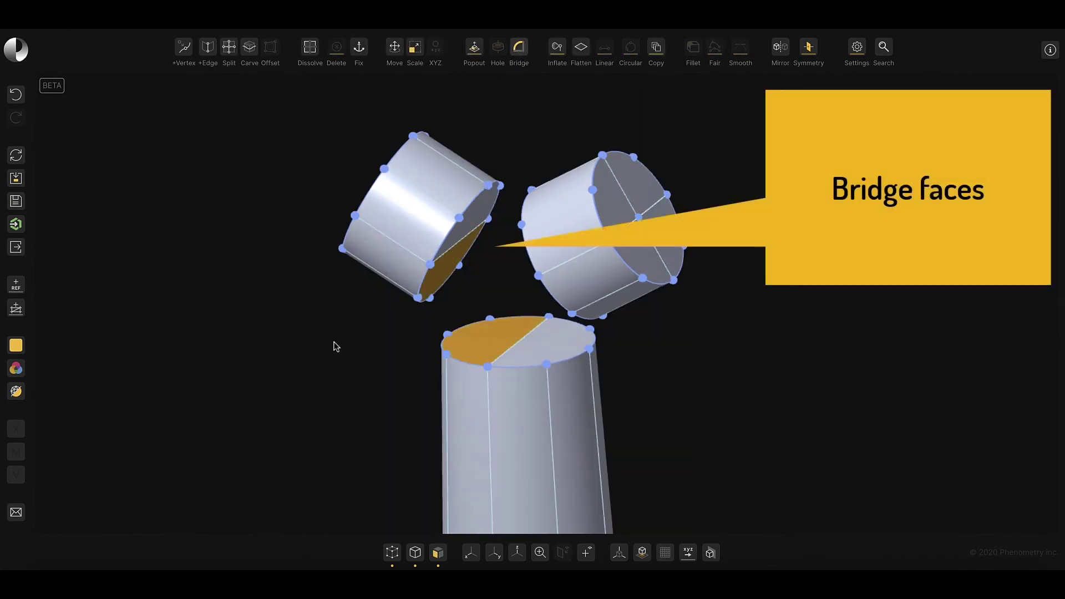
- Bridge the other half of the stem's top face to the lower inner half-face of the right branch
middle_drag(335, 345, 388, 338)
click(575, 227)
middle_drag(696, 342, 656, 342)
click(541, 343)
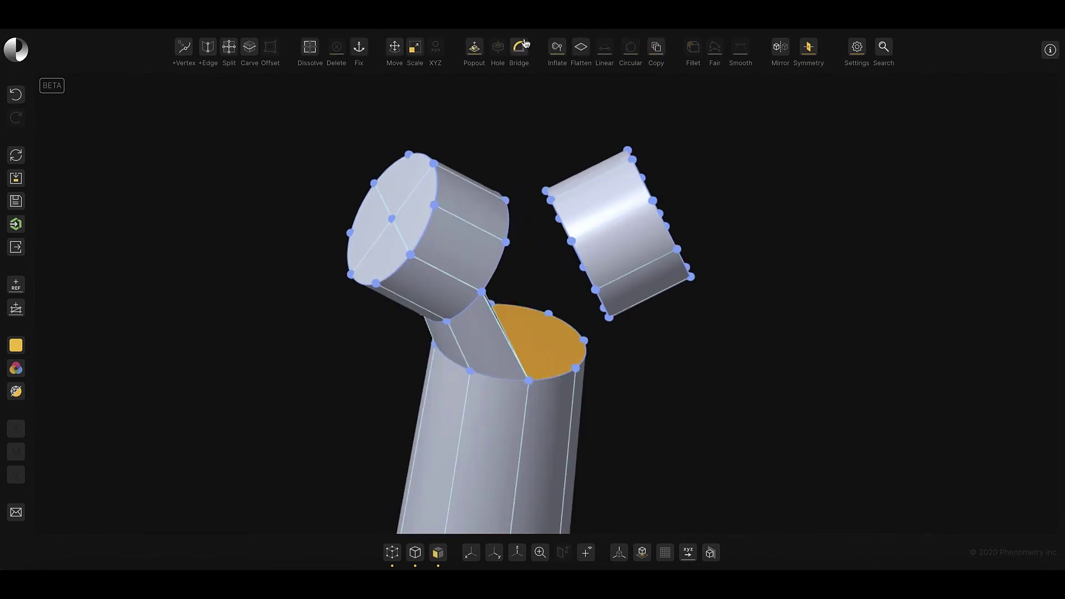
click(520, 51)
- Dissolve the remaining inner half-faces of both branches and the front and back faces between the bridges into one single face
middle_drag(816, 351, 718, 335)
click(463, 224)
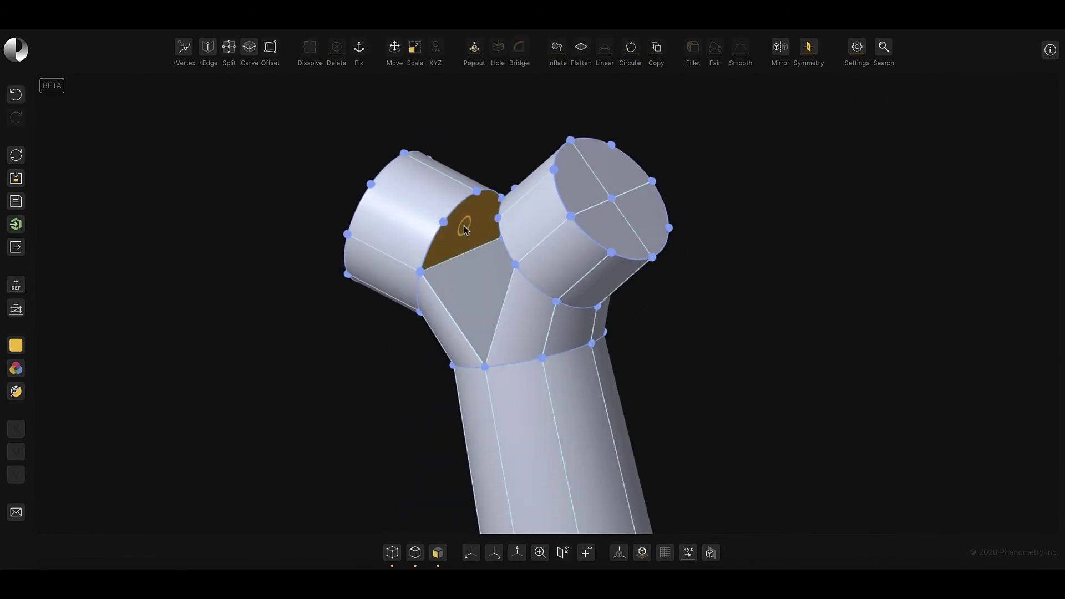
click(486, 290)
middle_drag(341, 358, 421, 356)
click(566, 271)
click(559, 218)
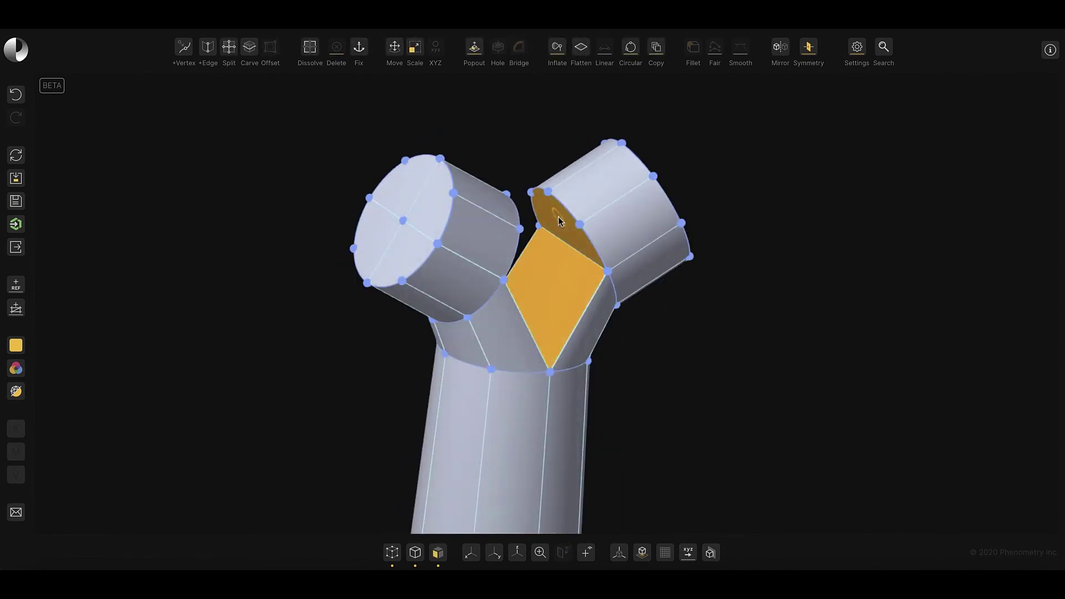
click(310, 49)
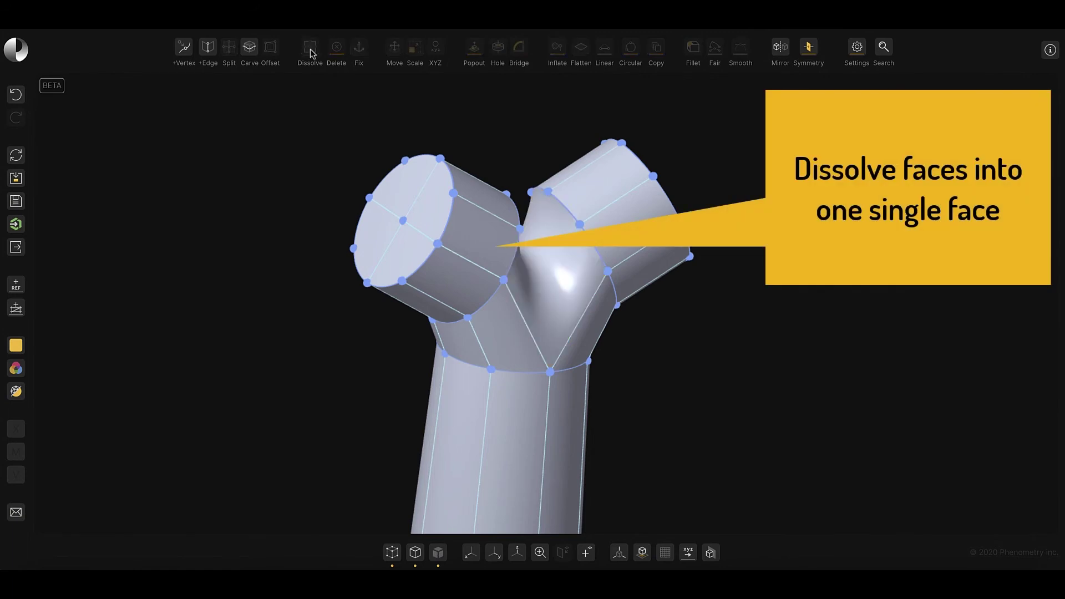
- Add edges across the crotch between matching rim vertices of the two branches, along the top and on both sides
middle_drag(324, 222, 259, 253)
click(525, 215)
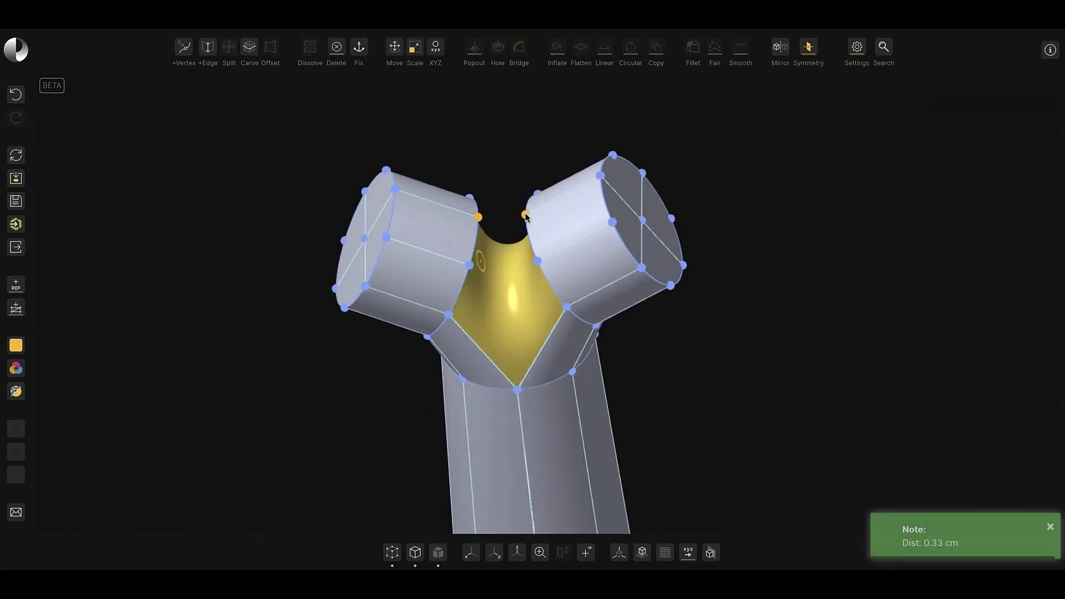
key(shift+e)
middle_drag(502, 178, 502, 145)
click(540, 223)
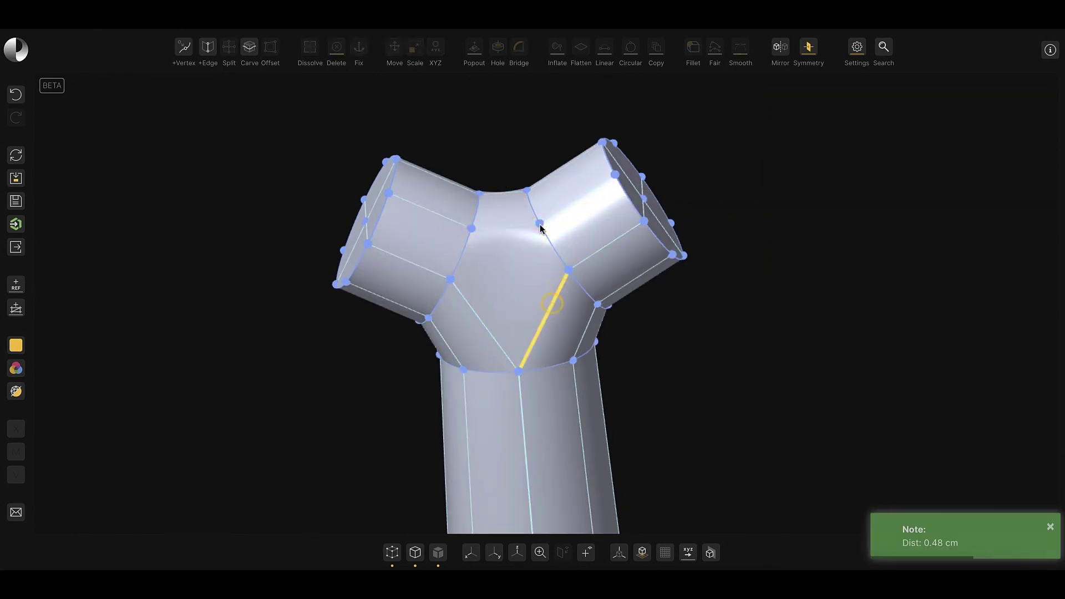
middle_drag(460, 260, 416, 388)
click(628, 203)
click(563, 204)
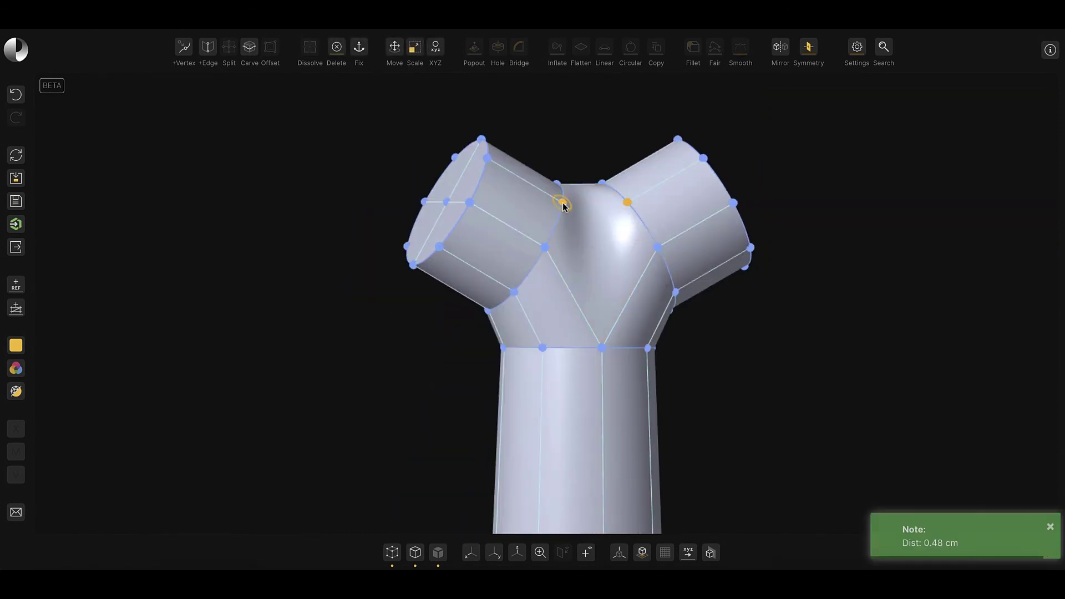
key(shift+e)
- Delete the two slanted edges running from the branch rims to the stem on both the front and back of the joint
middle_drag(853, 241, 561, 324)
click(556, 309)
click(497, 309)
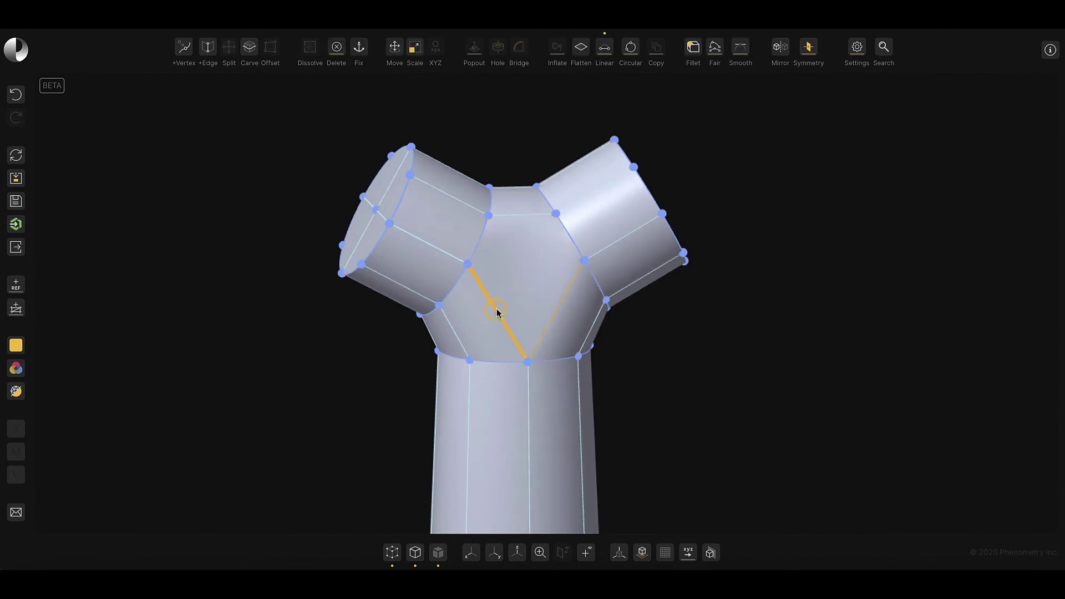
key(Delete)
key(f)
click(593, 307)
click(634, 291)
key(Delete)
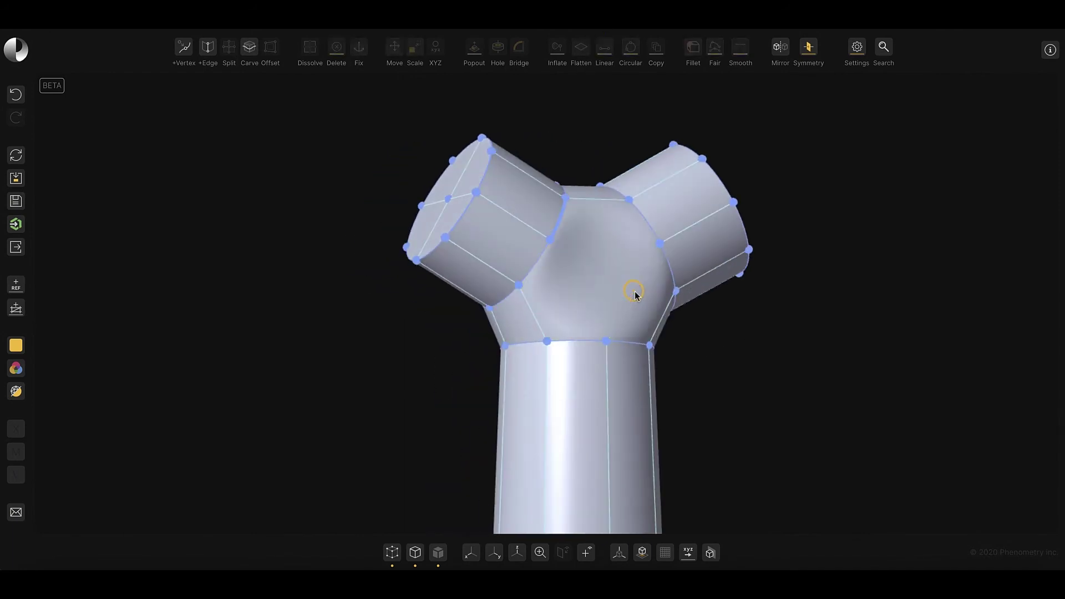
- Fix the stem and both branch cylinders, leaving only the joint between them free
middle_drag(799, 306, 728, 348)
middle_drag(344, 316, 444, 316)
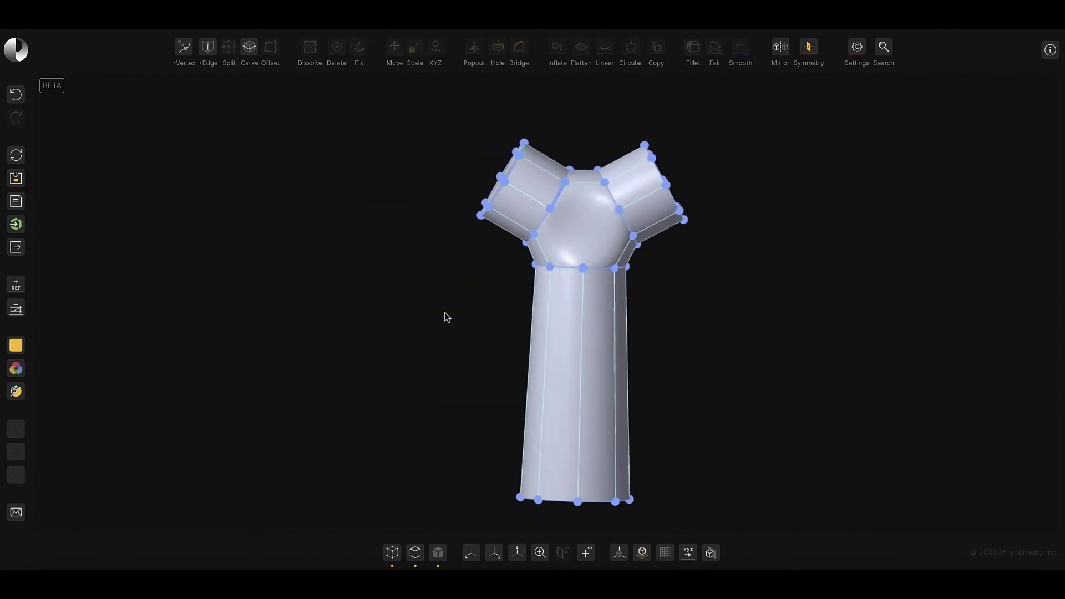
drag(488, 518, 634, 295)
middle_drag(765, 381, 593, 400)
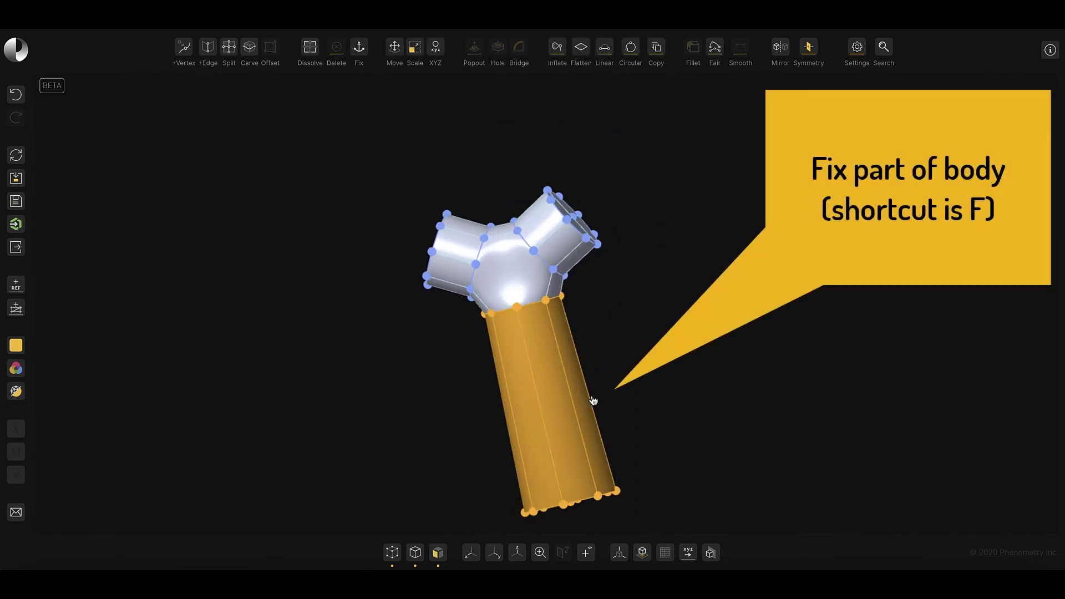
click(358, 49)
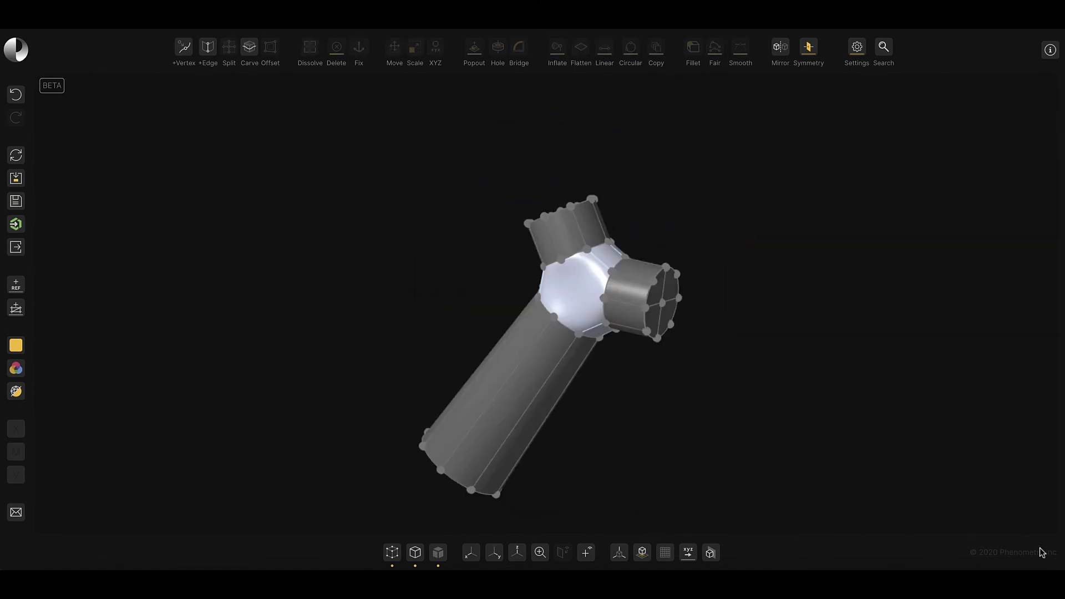
- Smooth the joint's unfixed edges so they run tangent into the adjoining fixed branch and stem edges
scroll(564, 295, up, 3)
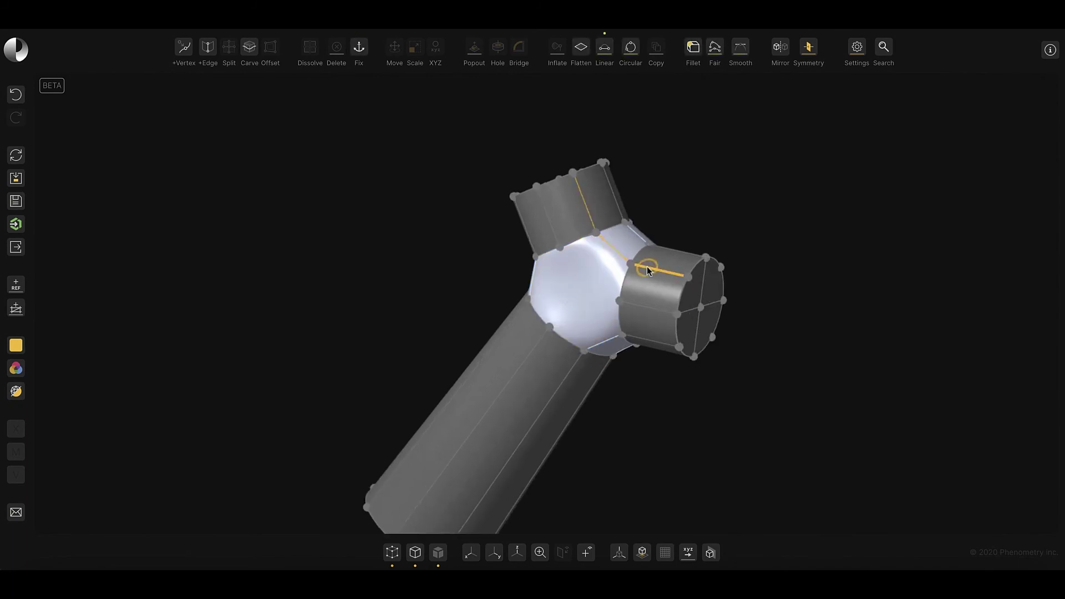
mouse_move(740, 49)
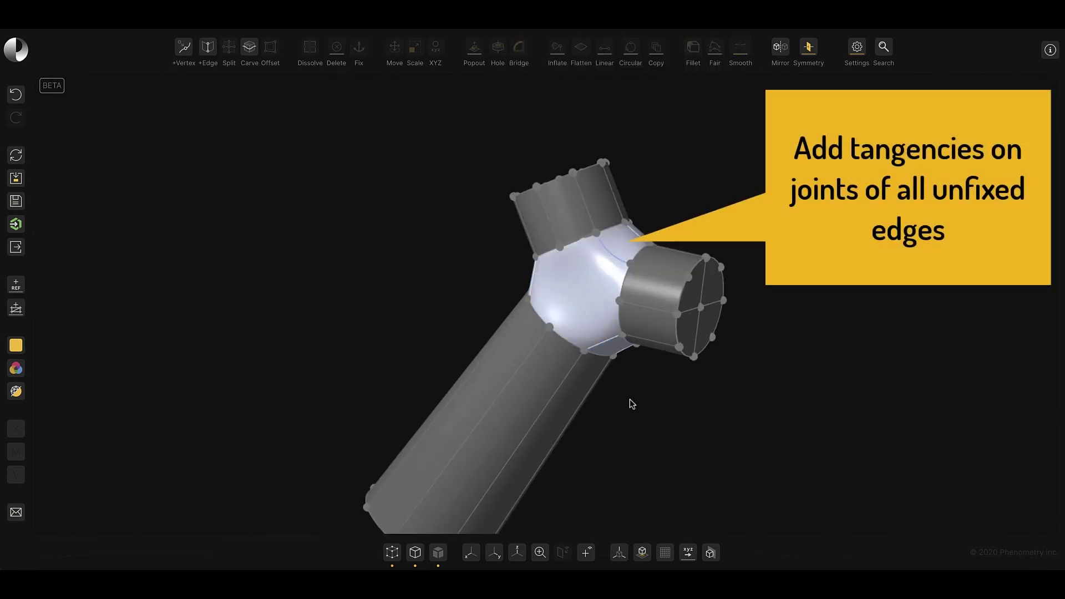
click(619, 211)
click(633, 229)
click(672, 250)
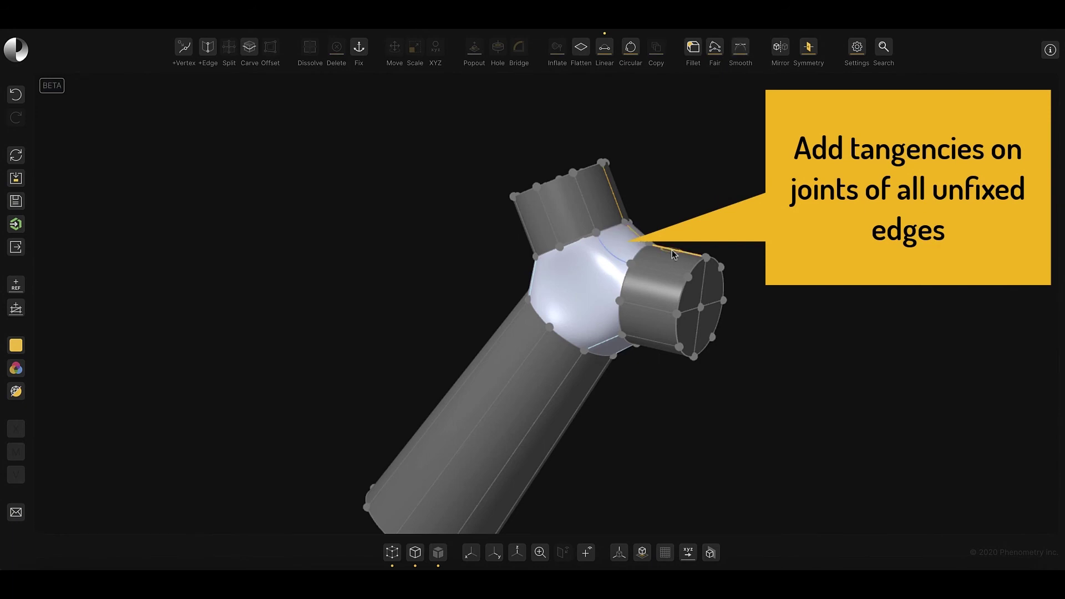
click(744, 48)
- Set the smoothing strength to Strong and fair the joint's unfixed edges
middle_drag(428, 267, 758, 218)
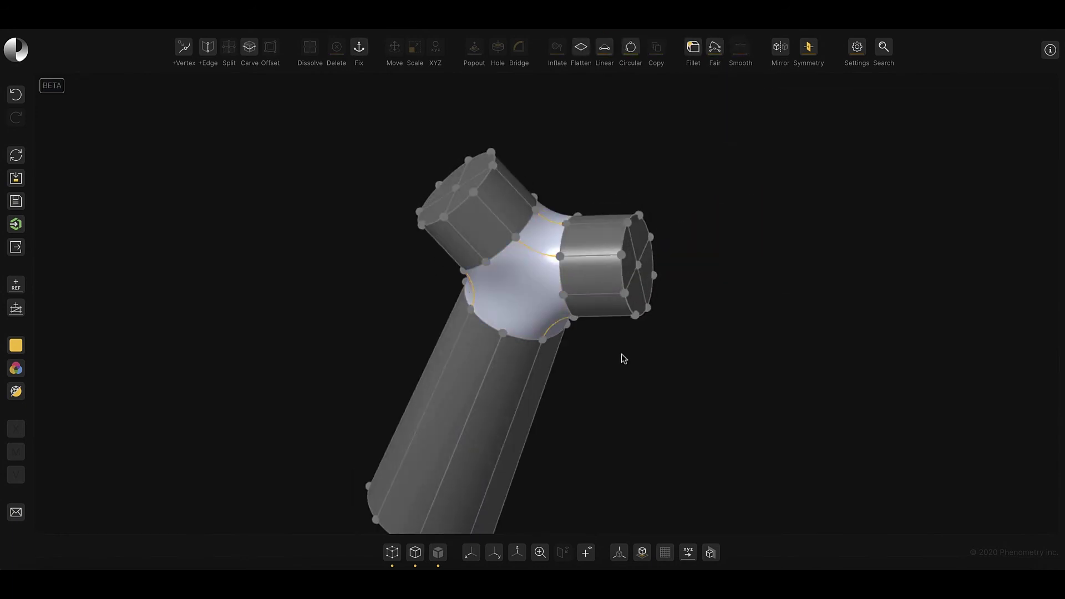
middle_drag(623, 359, 606, 305)
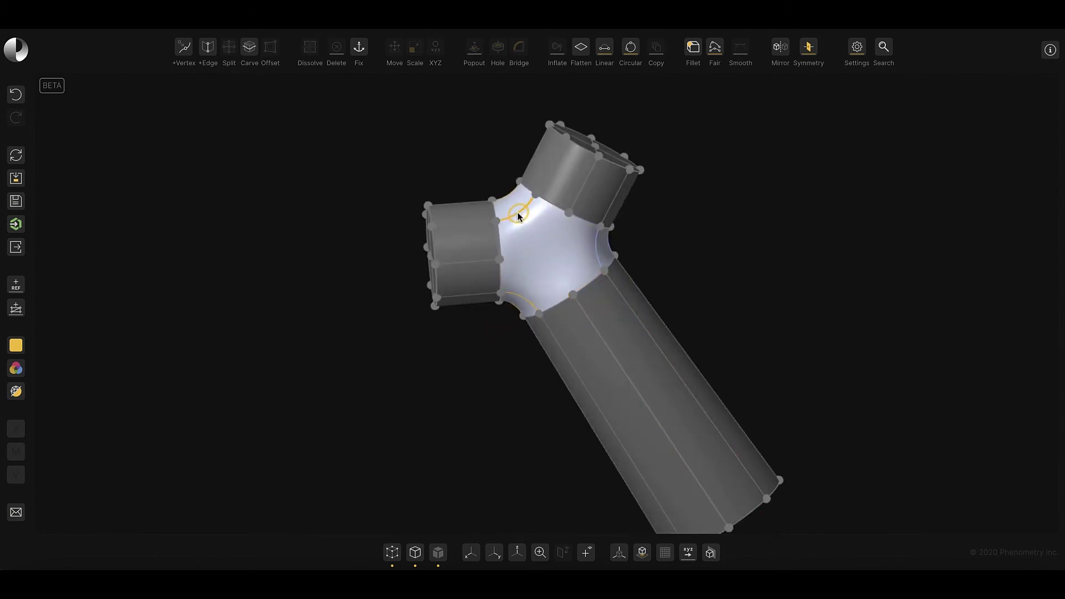
mouse_move(857, 49)
click(858, 168)
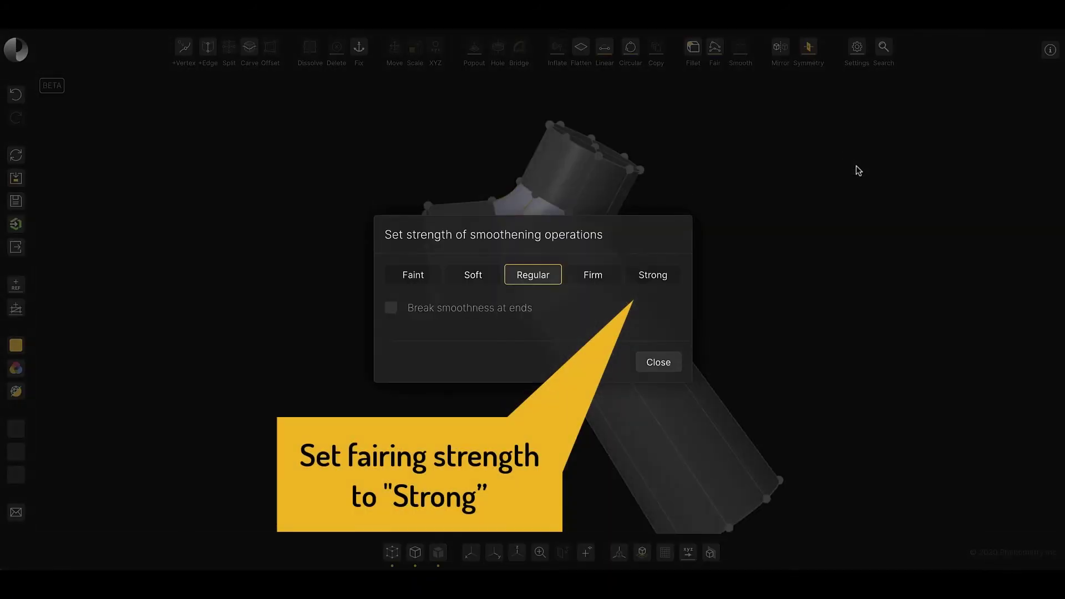
click(654, 275)
mouse_move(716, 56)
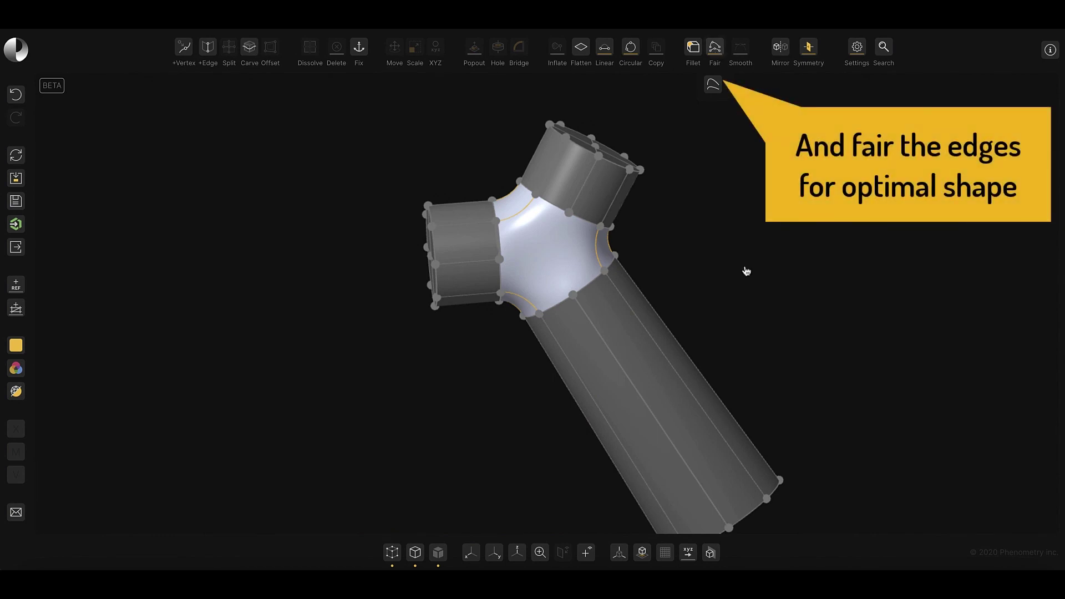
- Inflate the two large faces on the front and back of the joint
middle_drag(744, 268, 540, 292)
click(673, 324)
middle_drag(674, 324, 673, 325)
click(588, 273)
middle_drag(678, 284, 678, 281)
click(581, 276)
middle_drag(385, 290, 382, 289)
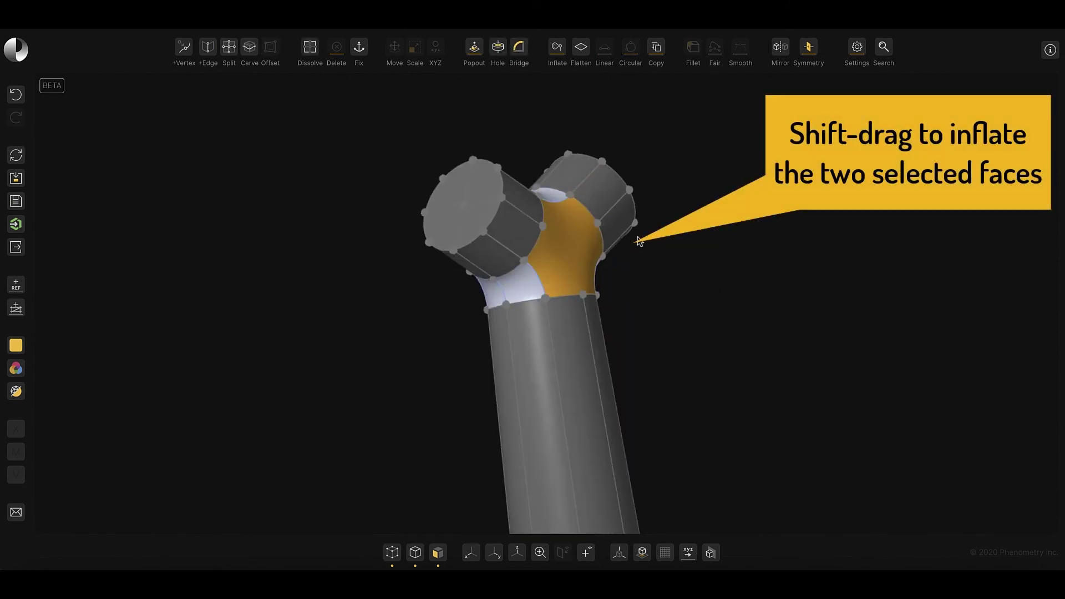
click(736, 282)
middle_drag(736, 282, 736, 282)
- Hide the vertices and edges and examine the tube's shape from the standard axis views
key(v)
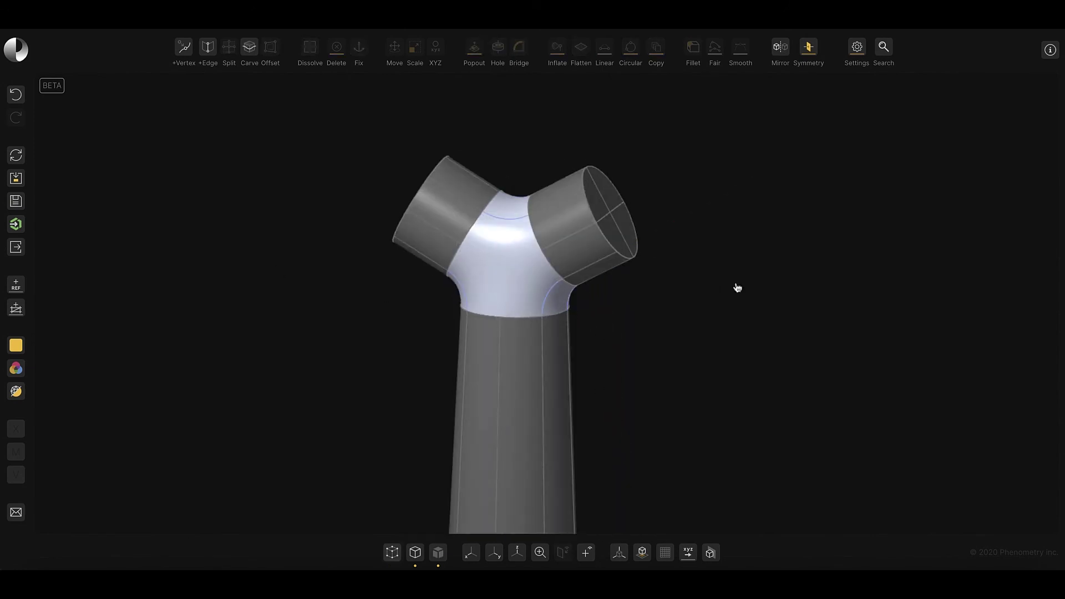
click(411, 553)
click(470, 553)
click(492, 559)
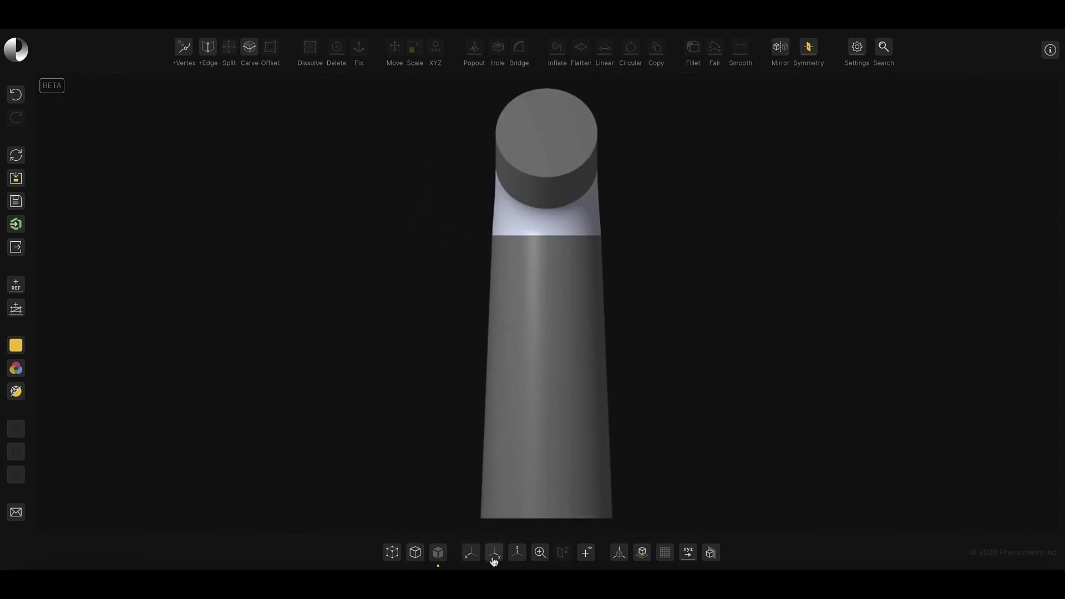
- Unfix the left branch and move it outward from the joint along the front view
click(517, 553)
click(494, 554)
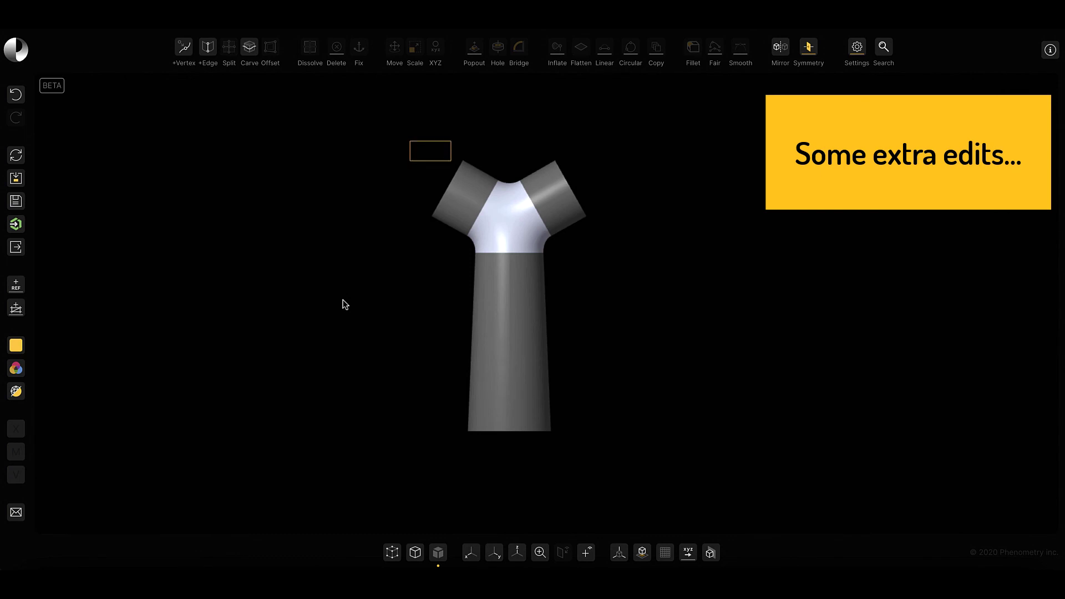
drag(451, 161, 507, 240)
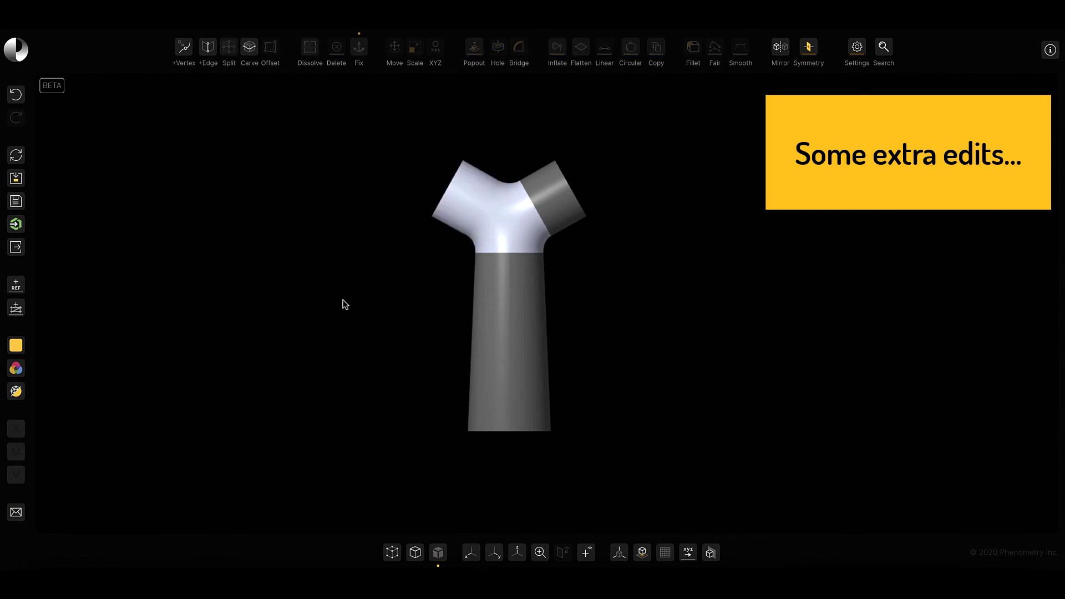
key(m)
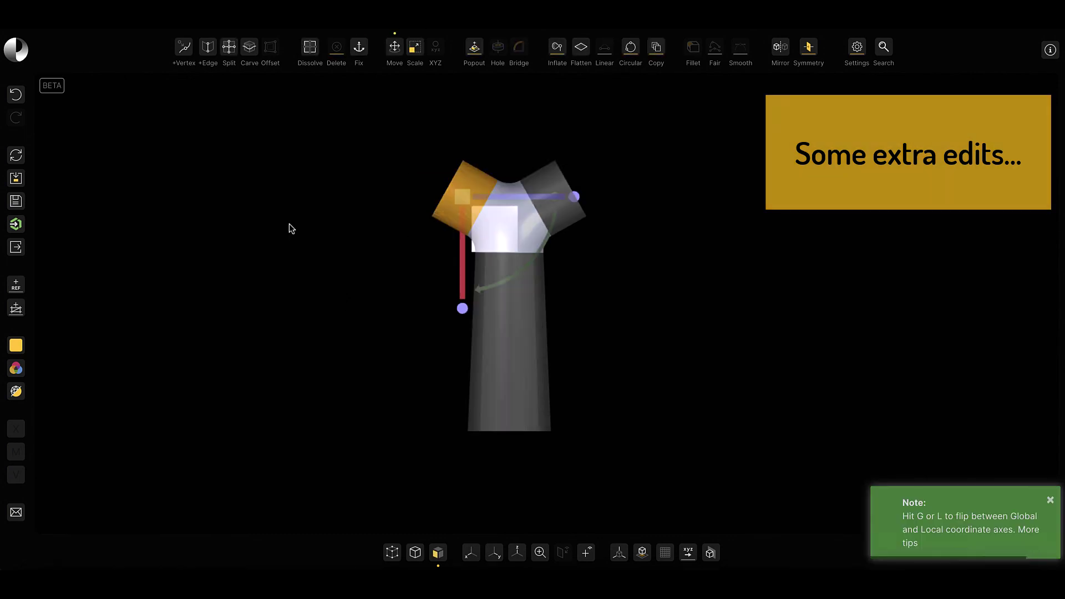
drag(491, 227, 381, 245)
click(429, 368)
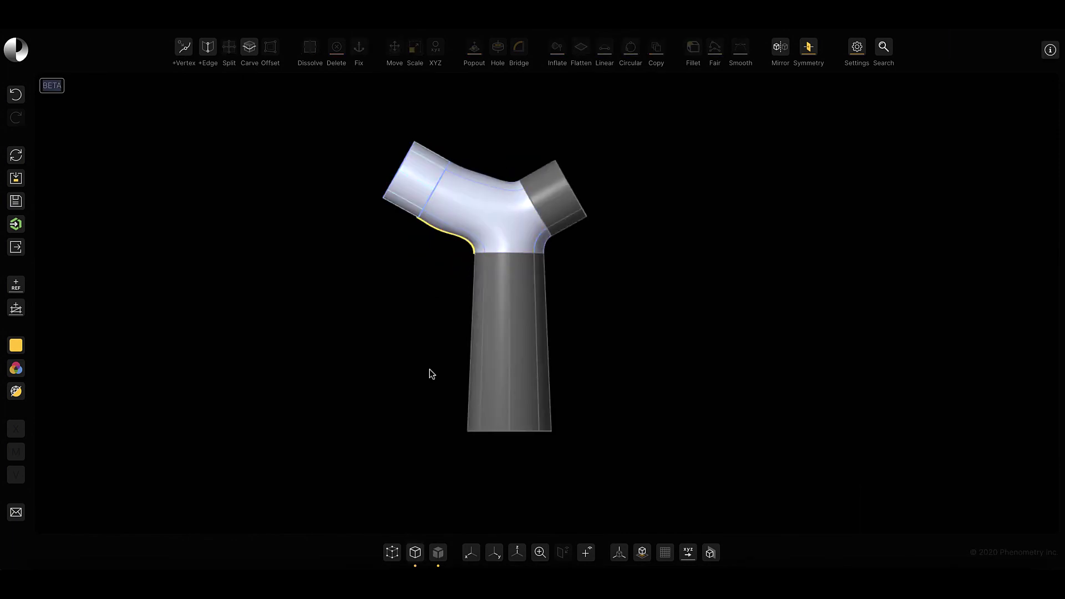
- Fair the lengthwise edges running along the moved branch and into the joint
click(440, 238)
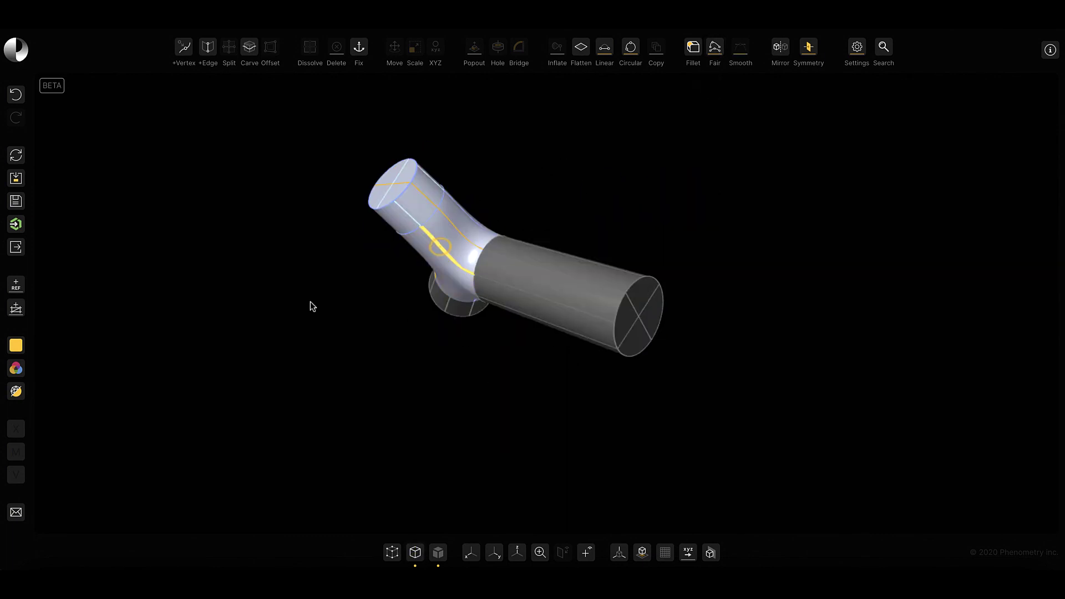
middle_drag(465, 211, 464, 211)
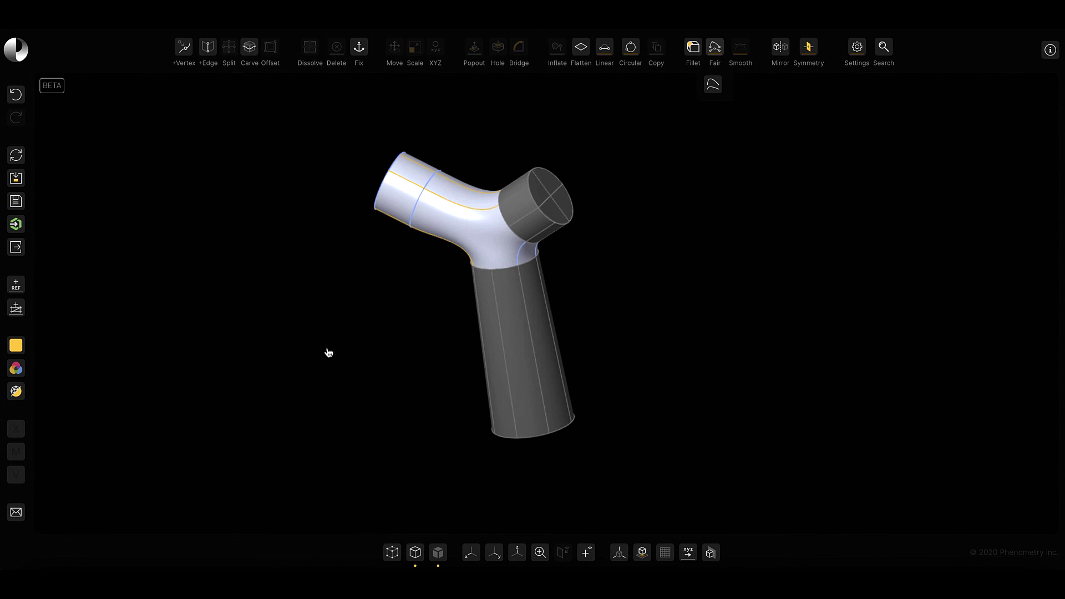
- Narrow the ring of vertices between the unfixed branch's end and the joint, and fair the adjoining edges
key(1)
key(y)
drag(384, 199, 410, 313)
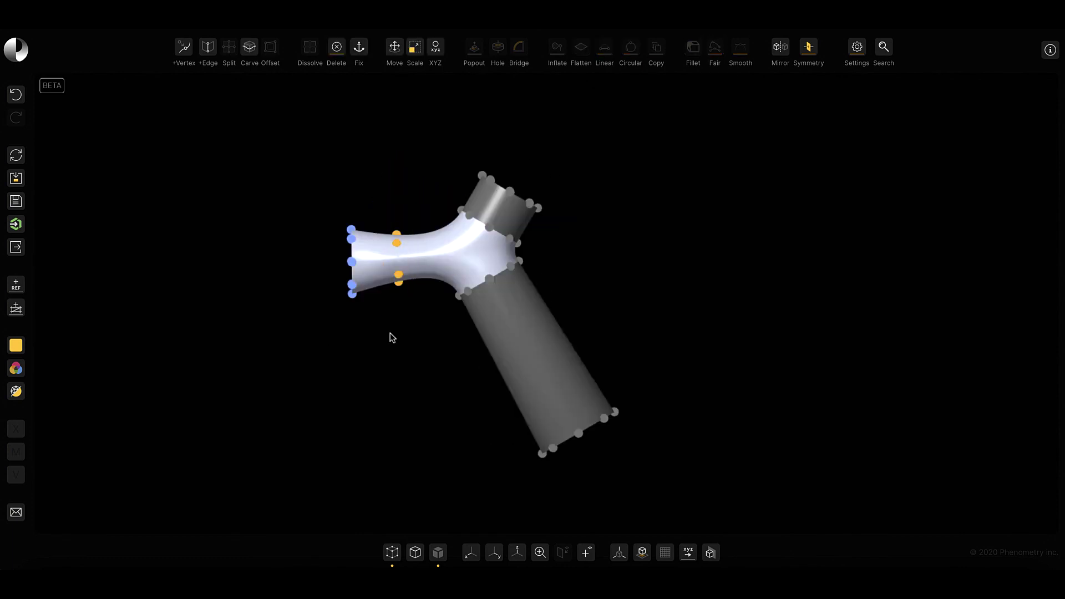
key(2)
key(f)
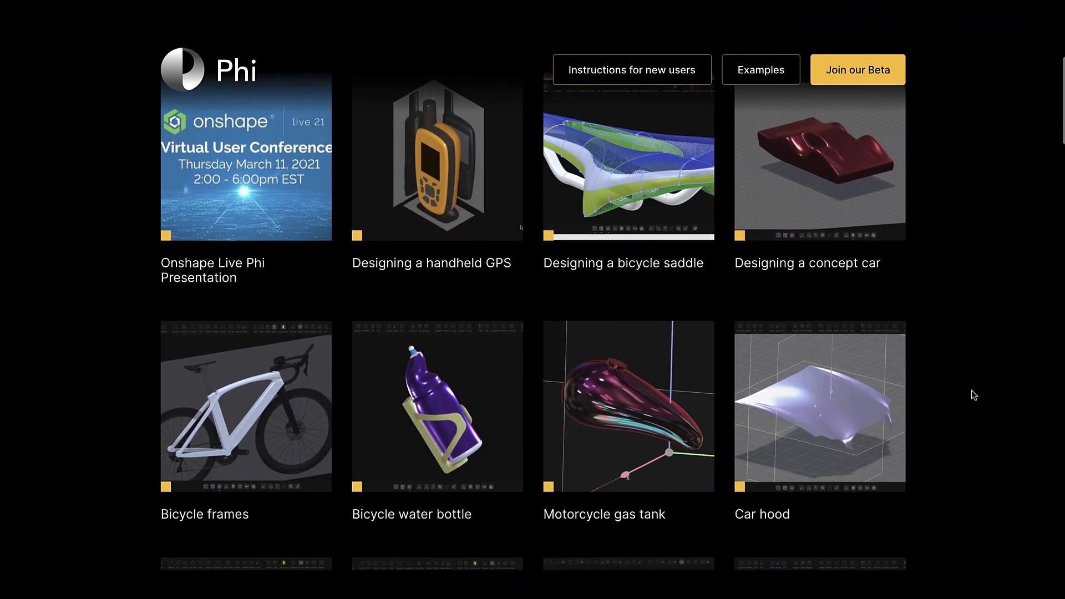
- Switch to the Phi website and browse its tutorial gallery from the example designs through the specific topics to the complete tutorial section
scroll(971, 391, down, 6)
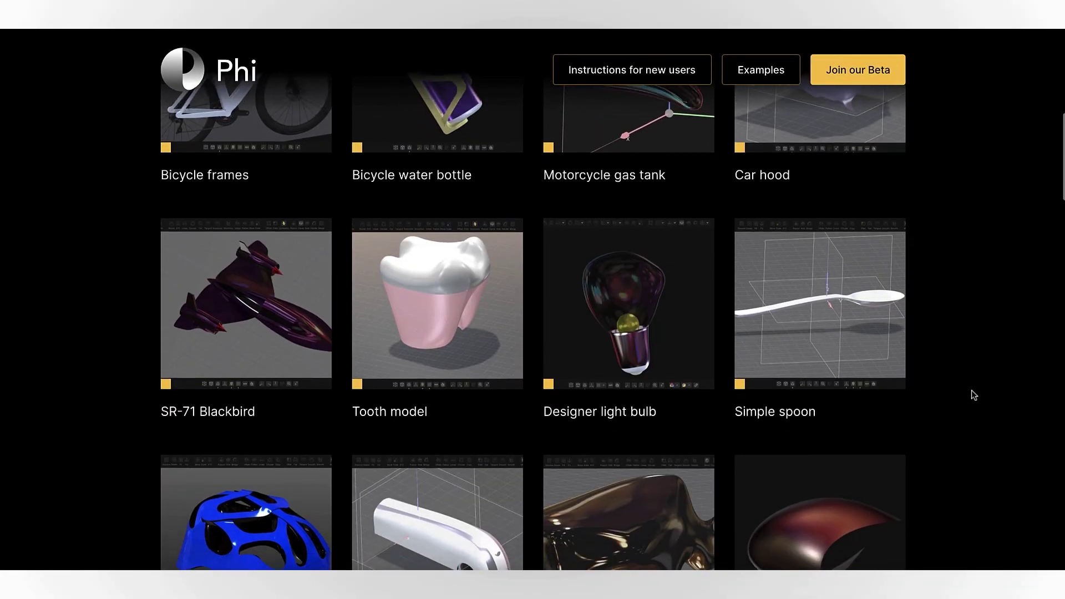
scroll(974, 395, down, 6)
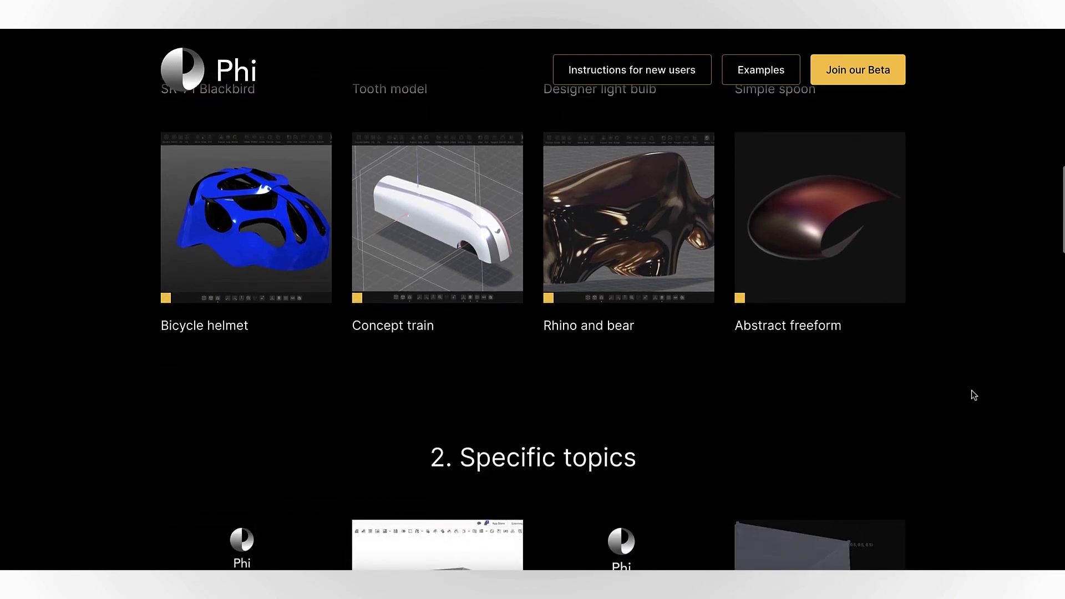
scroll(973, 395, down, 6)
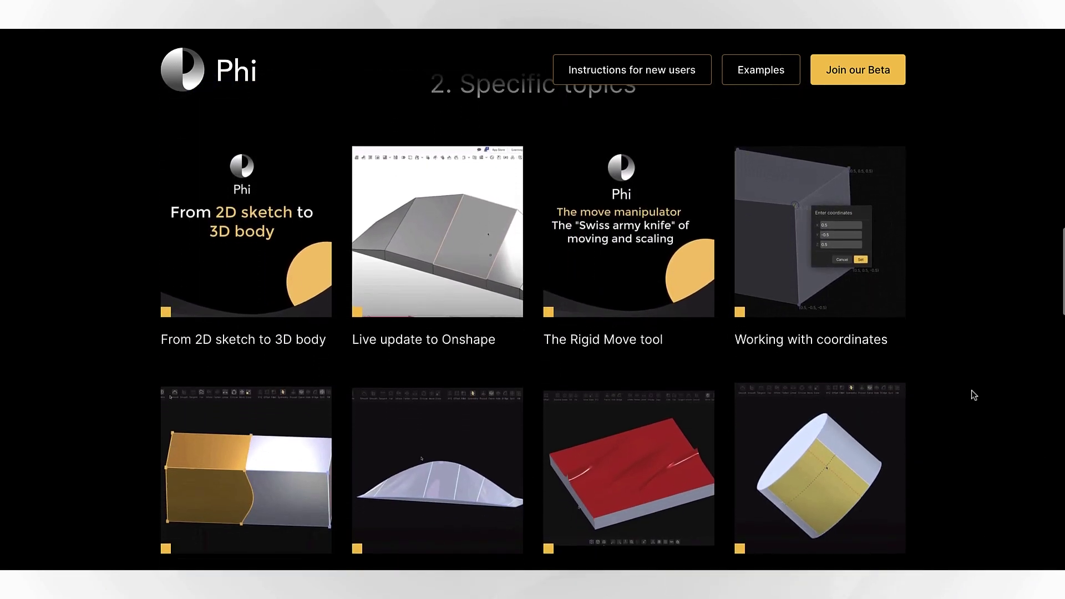
scroll(974, 395, down, 7)
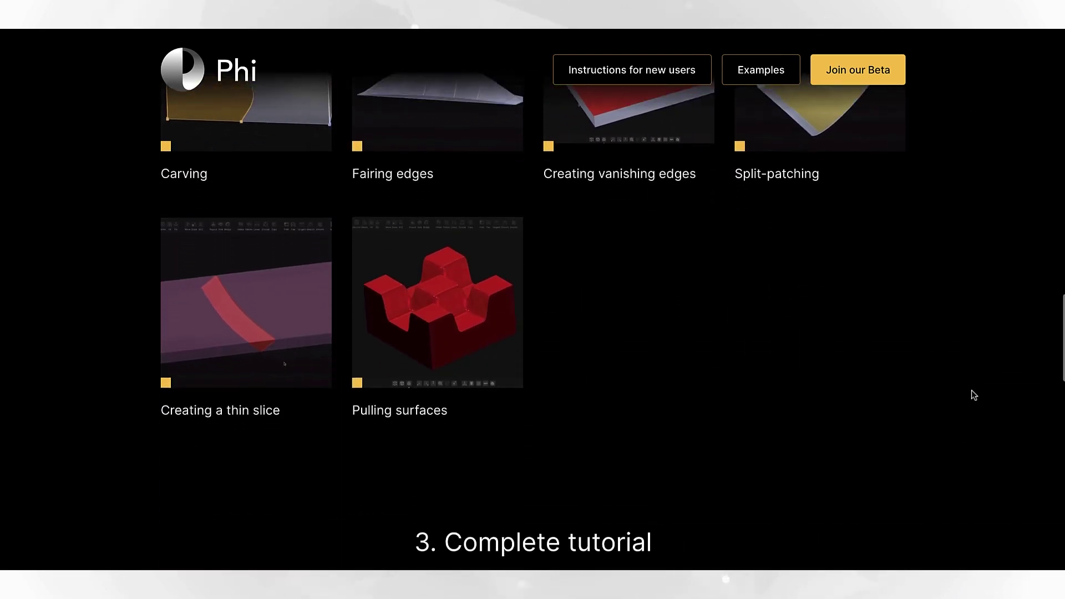